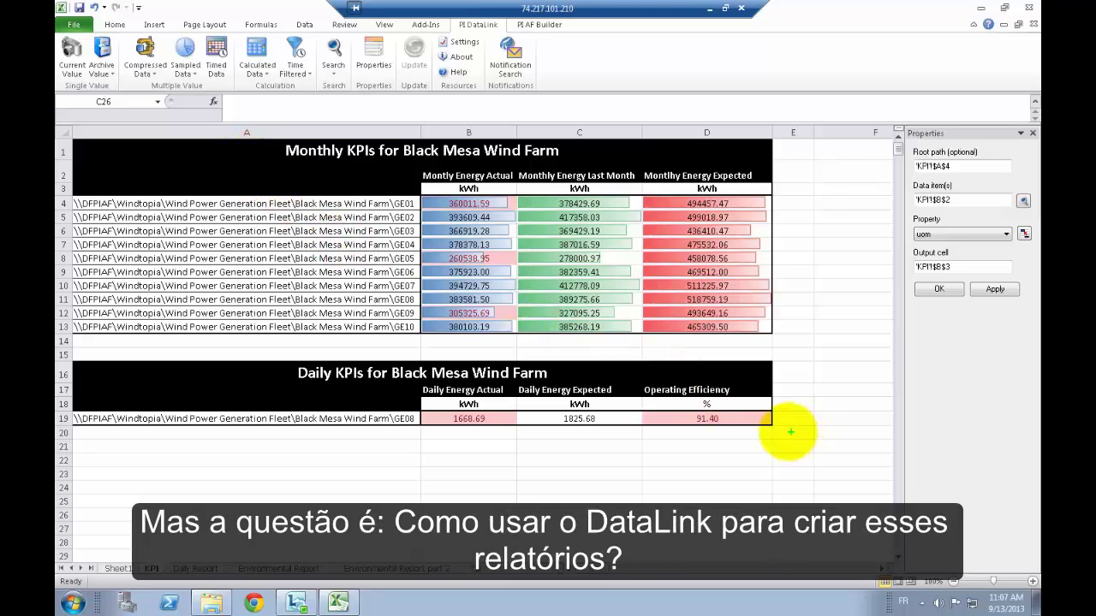
{"action": "mouse_move", "coordinate": [794, 428]}
{"action": "left_mouse_down"}
{"action": "mouse_move", "coordinate": [762, 402]}
{"action": "mouse_move", "coordinate": [479, 282]}
{"action": "mouse_move", "coordinate": [57, 133]}
{"action": "left_mouse_up"}
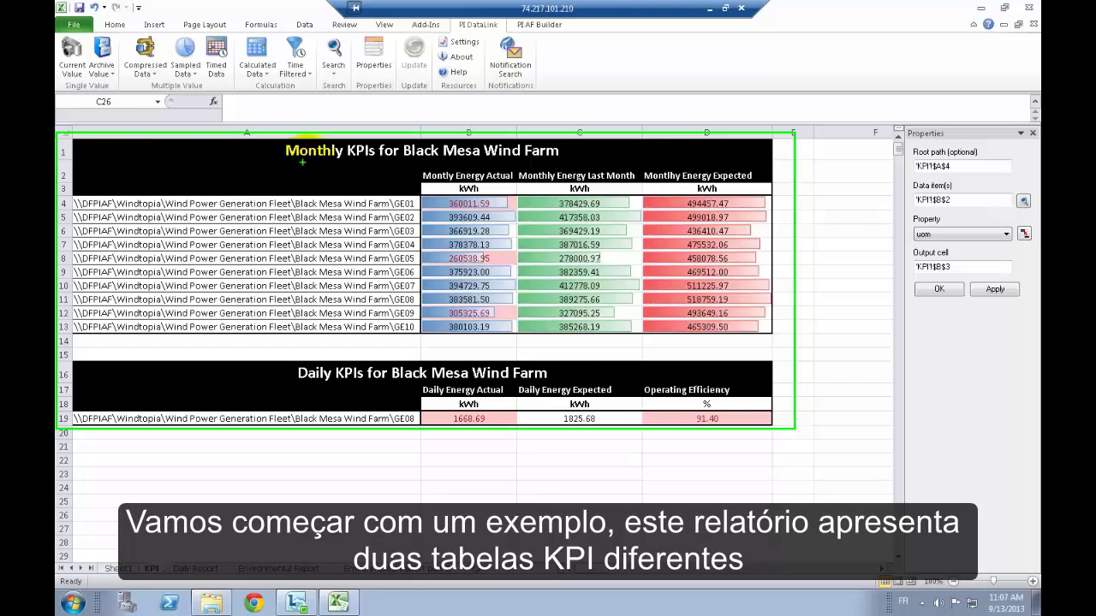
{"action": "left_click_drag", "start_coordinate": [433, 168], "coordinate": [392, 205]}
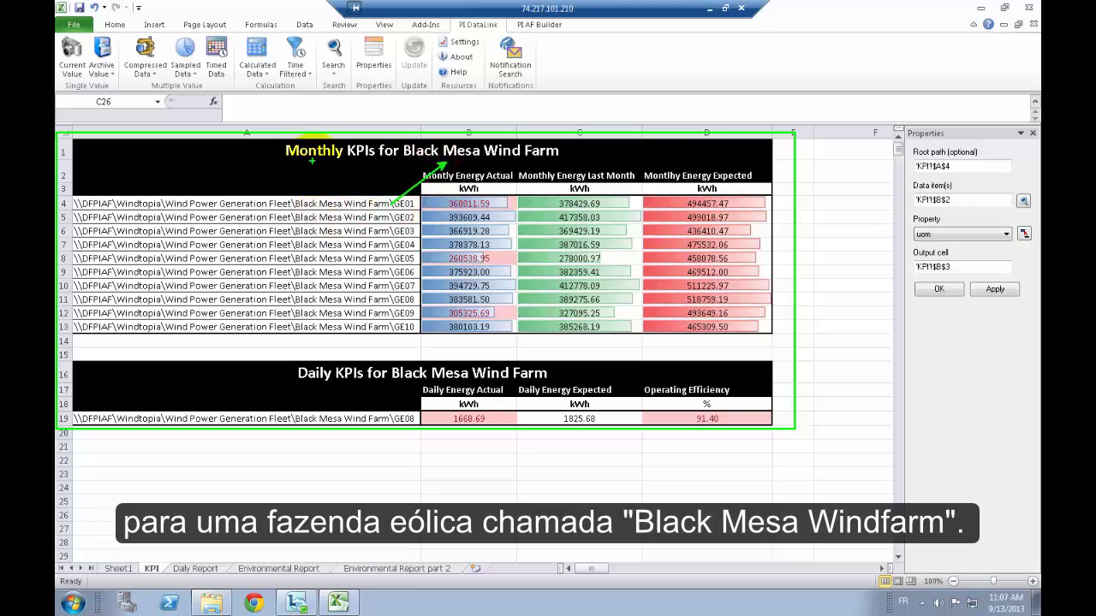
{"action": "left_click_drag", "start_coordinate": [304, 160], "coordinate": [352, 158]}
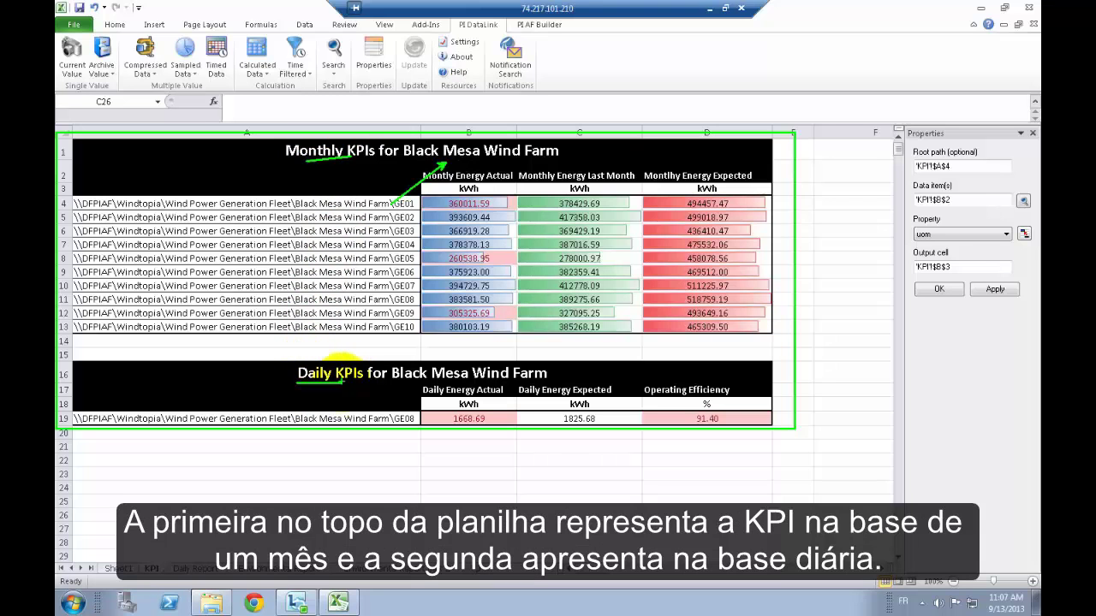
{"action": "key", "text": "Escape"}
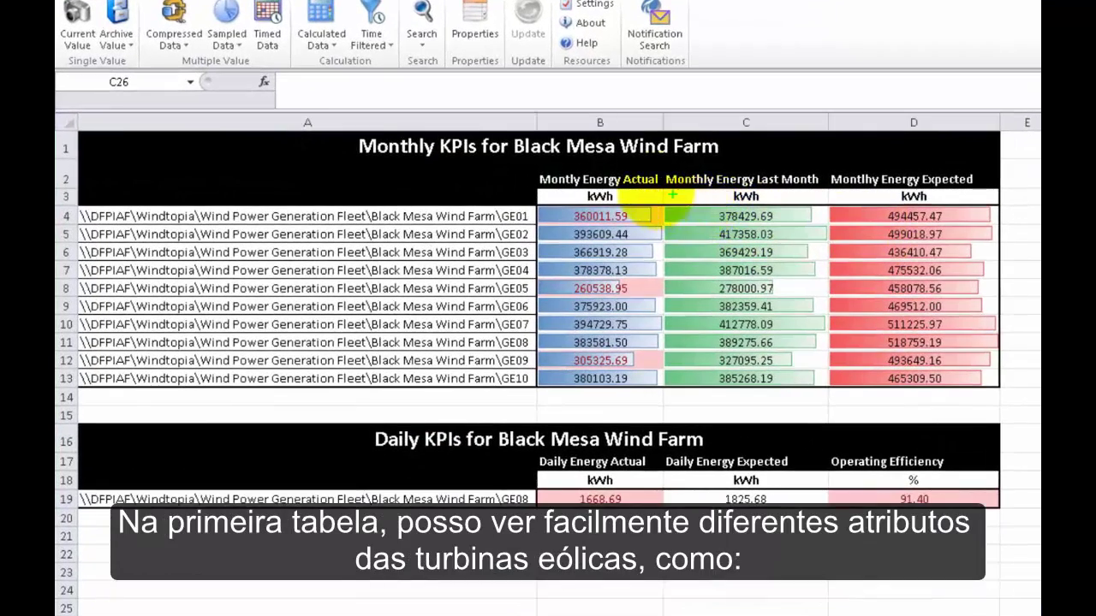
{"action": "left_click_drag", "start_coordinate": [636, 195], "coordinate": [661, 257]}
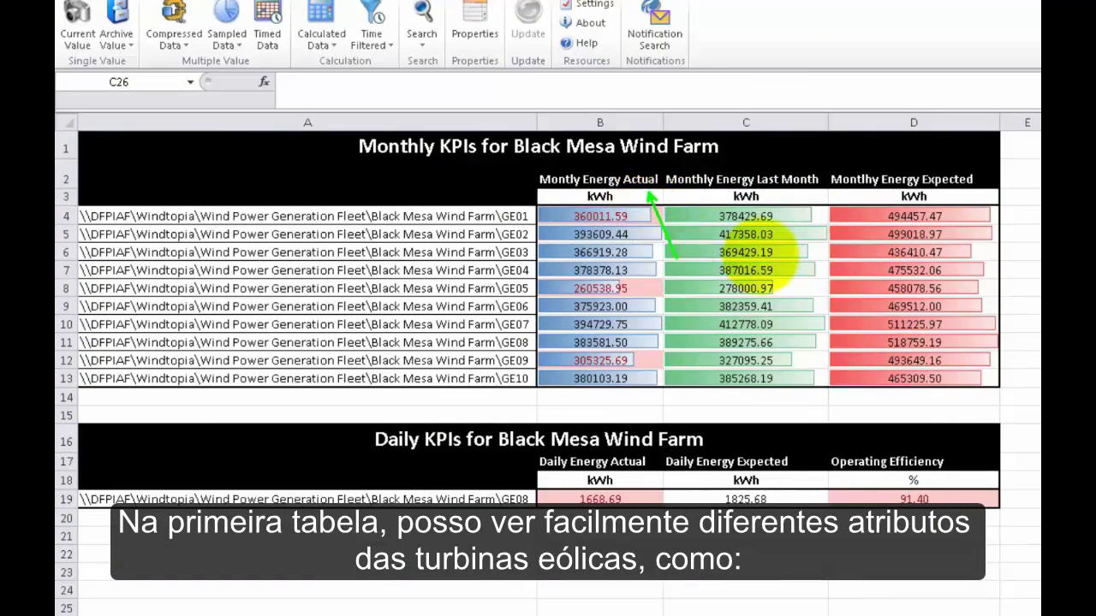
{"action": "left_click_drag", "start_coordinate": [799, 196], "coordinate": [840, 272]}
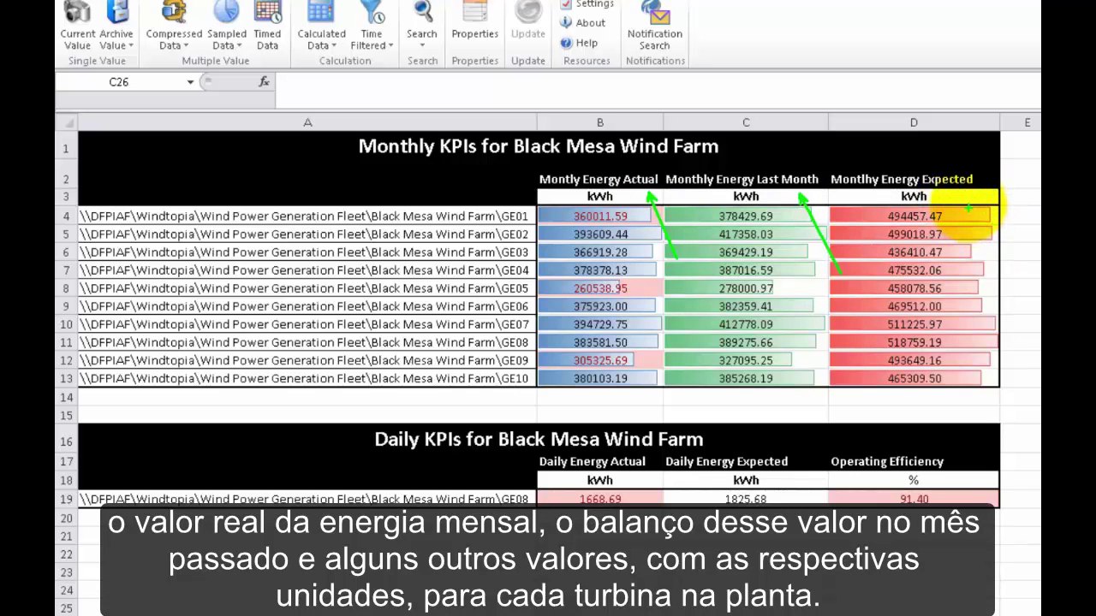
{"action": "left_click_drag", "start_coordinate": [957, 197], "coordinate": [1040, 196]}
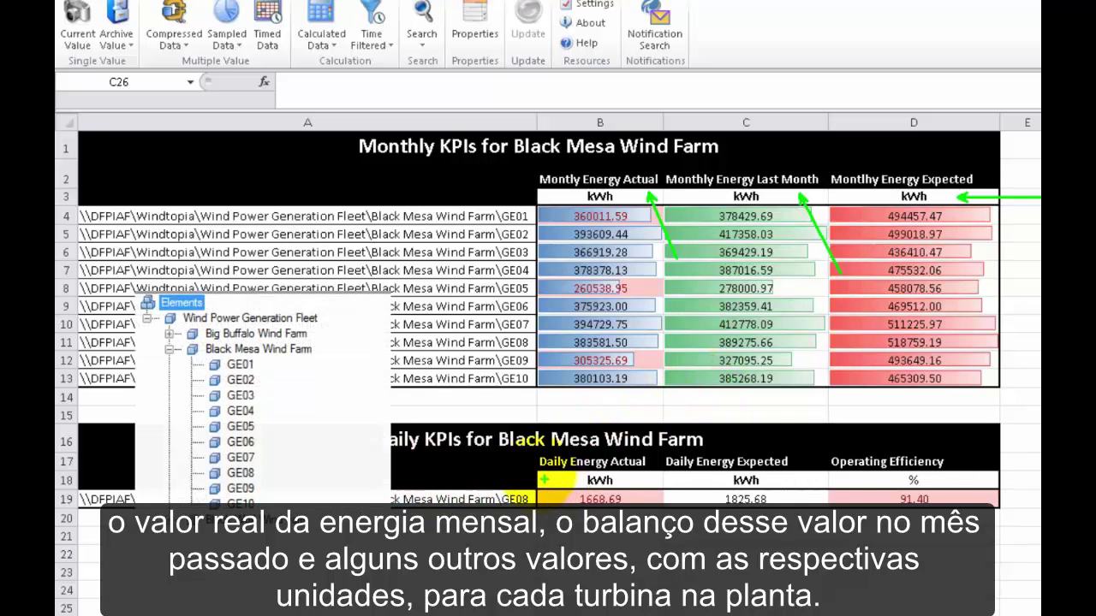
{"action": "left_click_drag", "start_coordinate": [544, 463], "coordinate": [464, 467]}
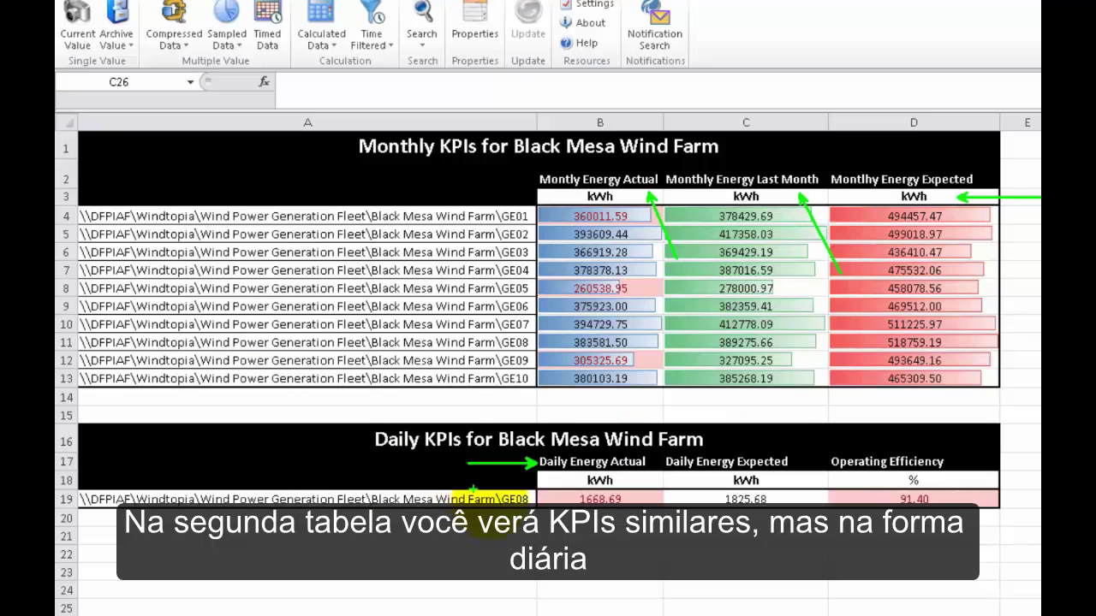
{"action": "key", "text": "Escape"}
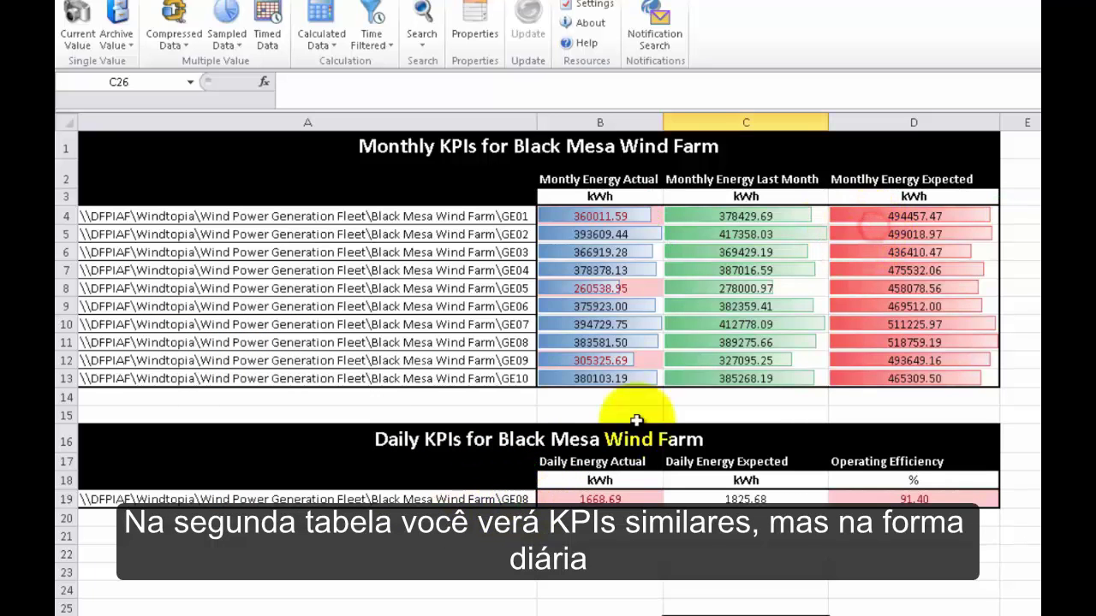
Switch the turbine in cell A19 of the Daily KPIs table to GE06, GE09 and finally GE07
{"action": "left_click", "coordinate": [497, 500]}
{"action": "left_click", "coordinate": [544, 499]}
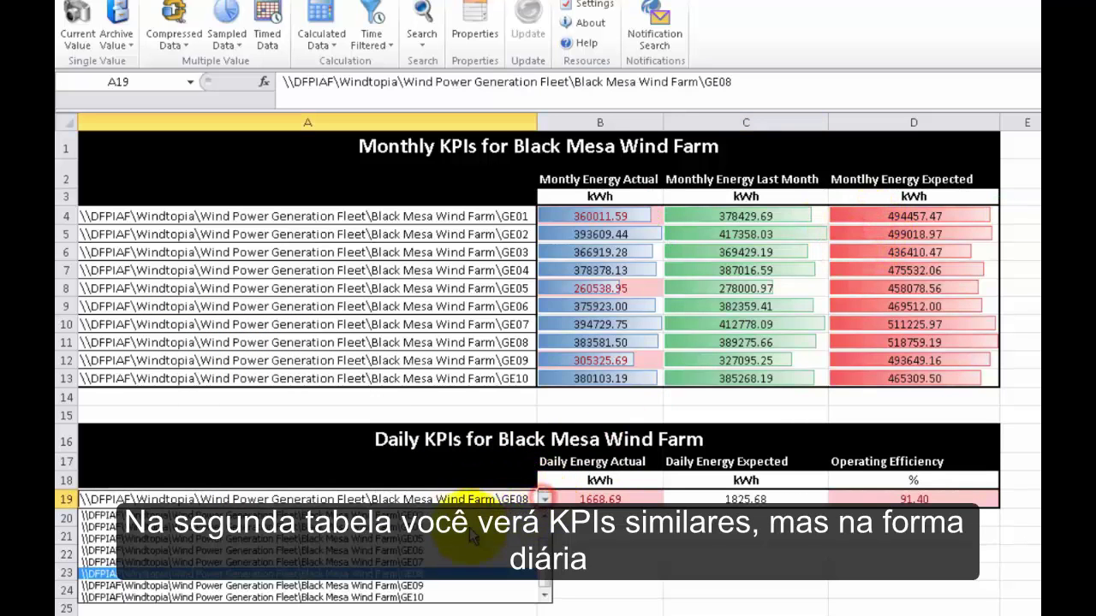
{"action": "left_click", "coordinate": [428, 551]}
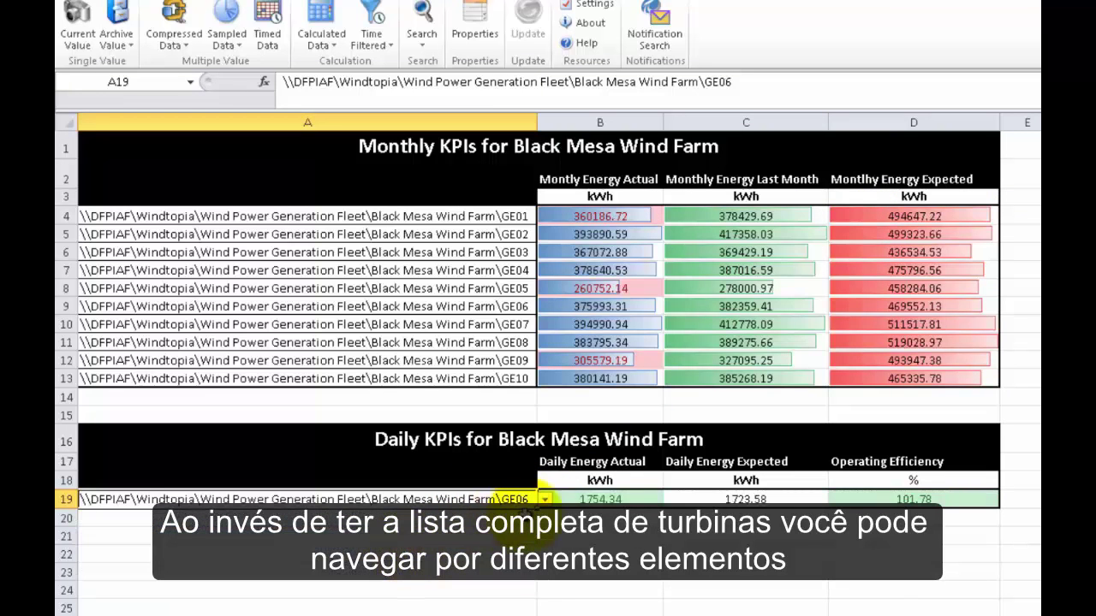
{"action": "left_click", "coordinate": [545, 500]}
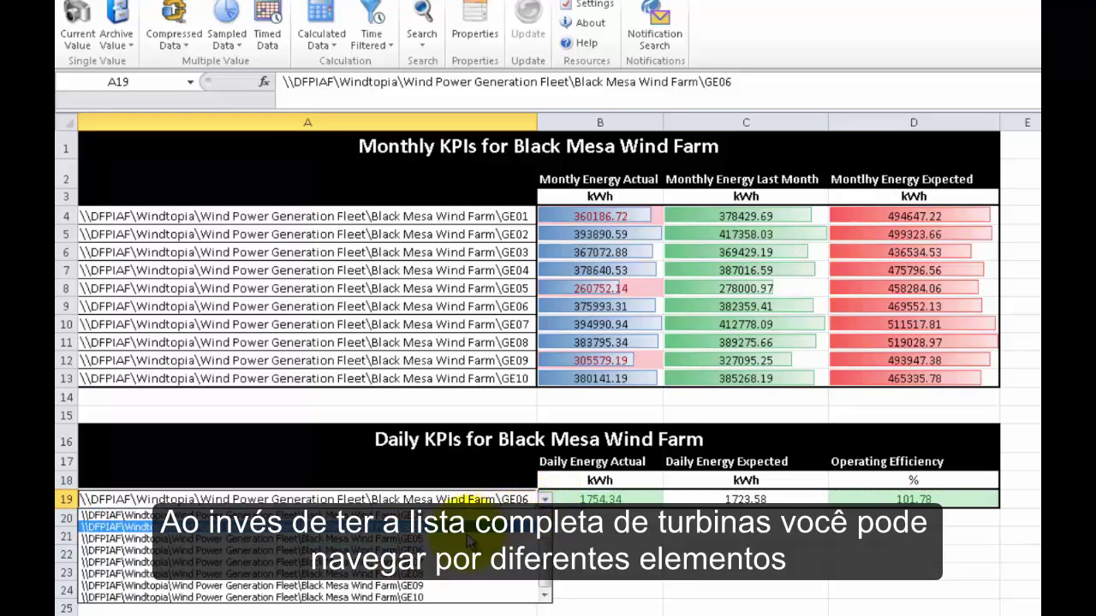
{"action": "left_click", "coordinate": [435, 586]}
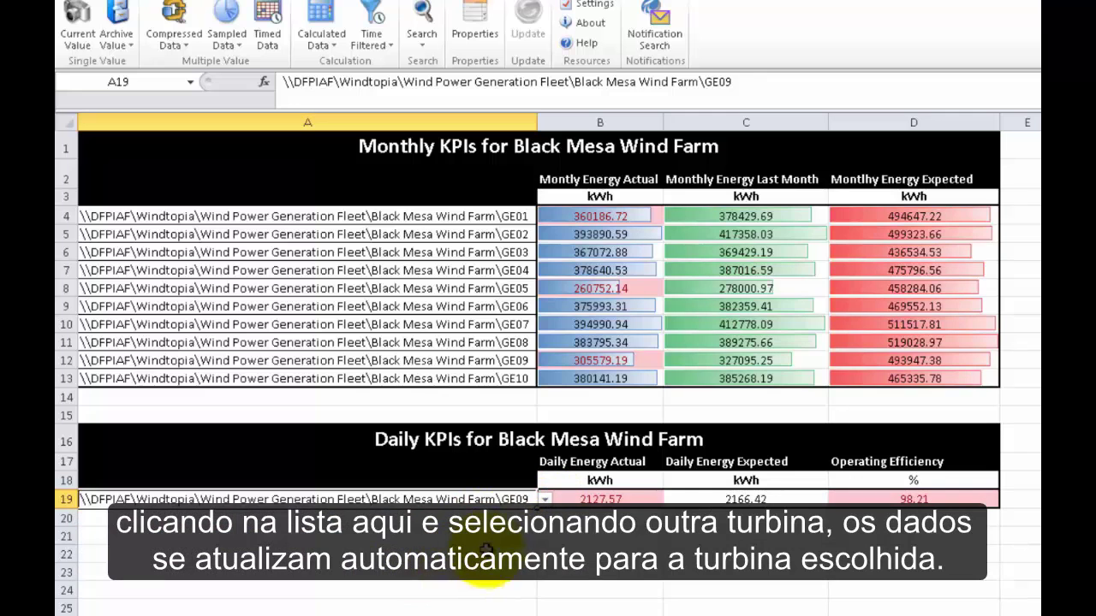
{"action": "left_click", "coordinate": [543, 502]}
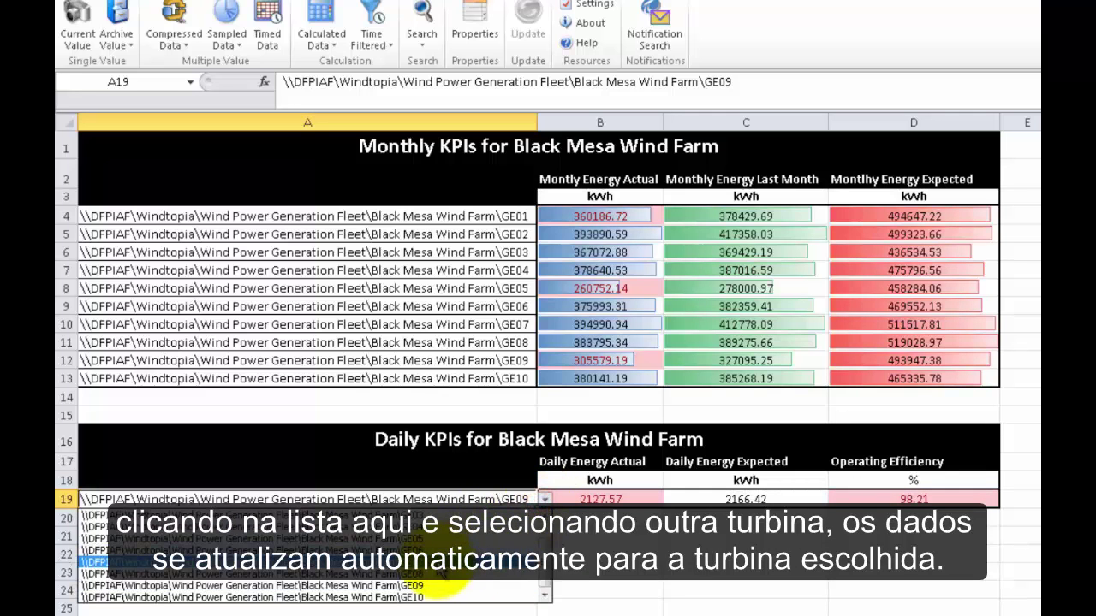
{"action": "left_click", "coordinate": [437, 565]}
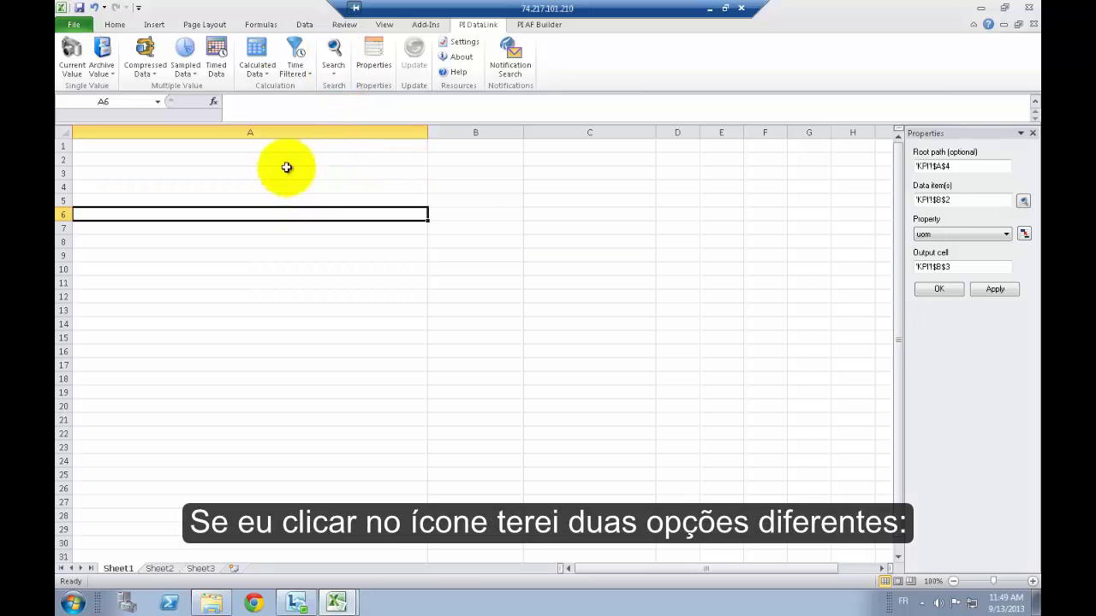
In the PI DataLink Search, browse from Home through DFPIAF, Windtopia and Wind Power Generation Fleet to Black Mesa Wind Farm
{"action": "left_click", "coordinate": [333, 52]}
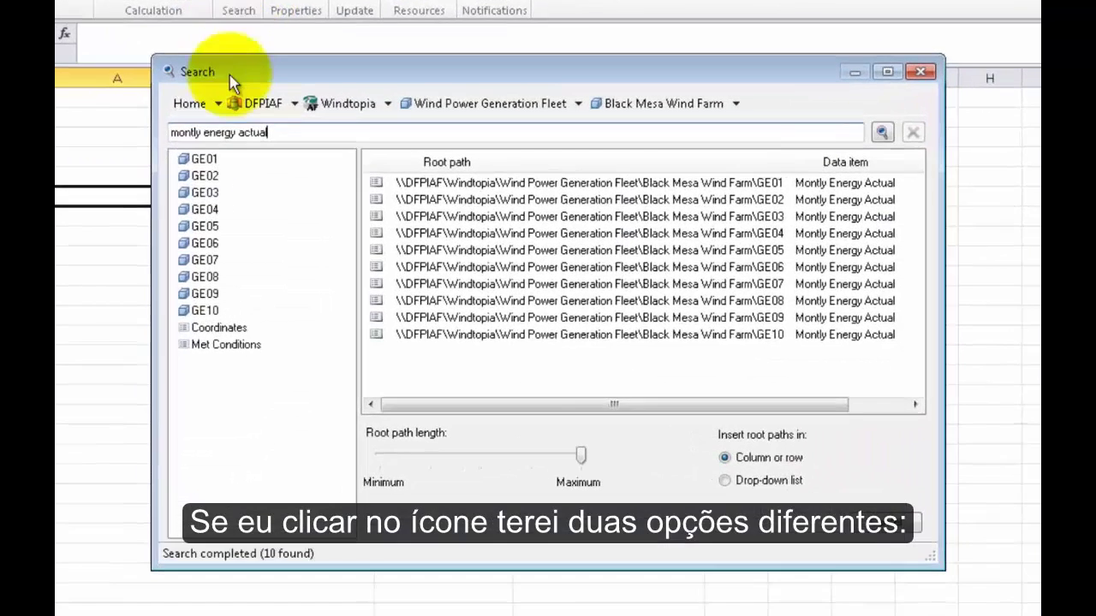
{"action": "left_click", "coordinate": [197, 103]}
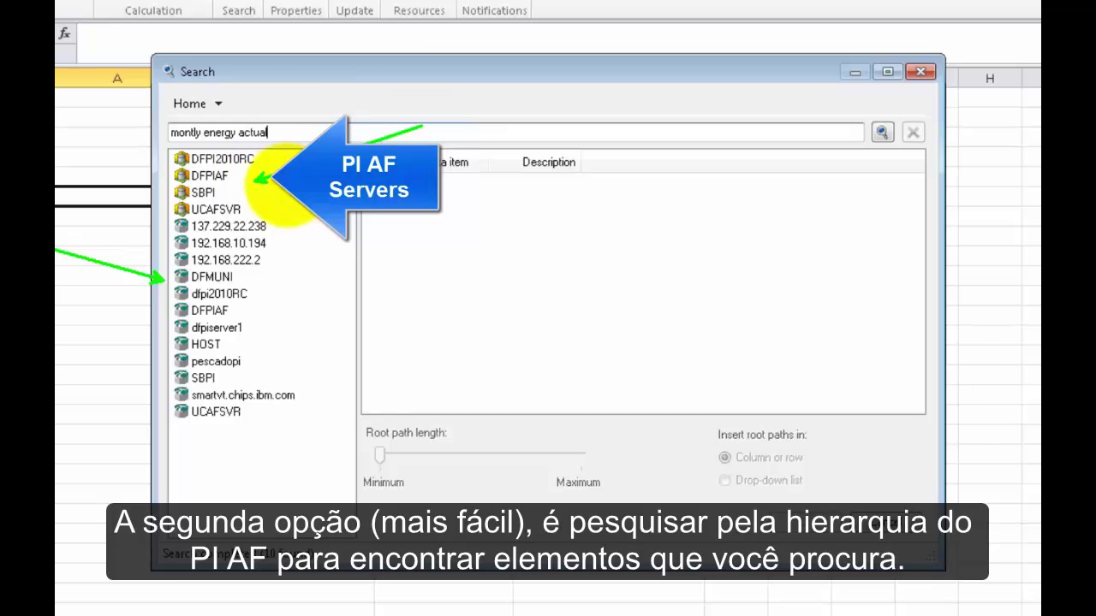
{"action": "double_click", "coordinate": [208, 174]}
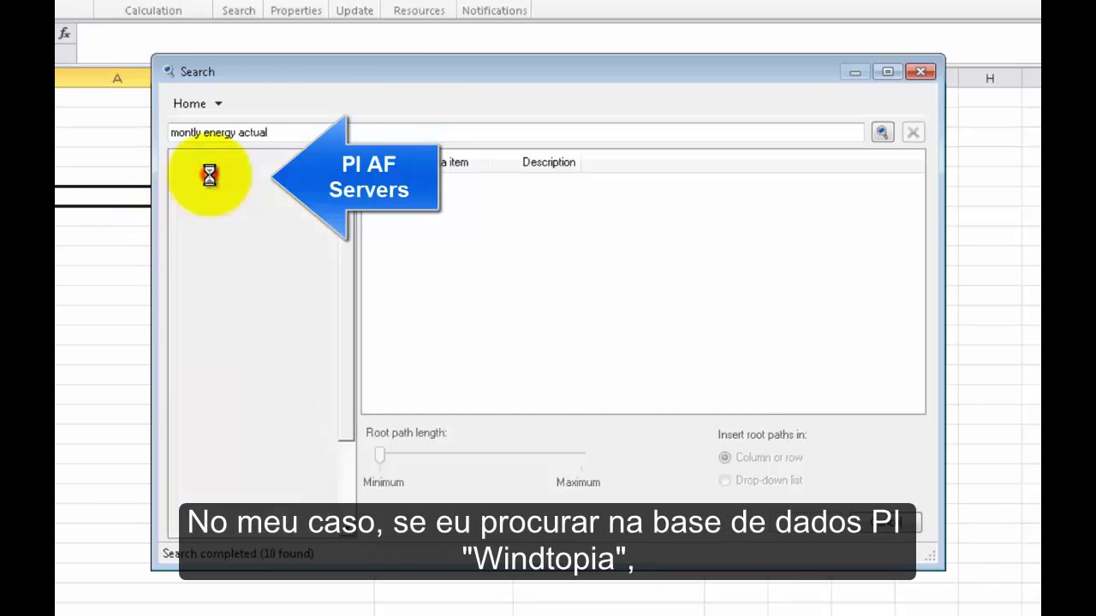
{"action": "double_click", "coordinate": [205, 344]}
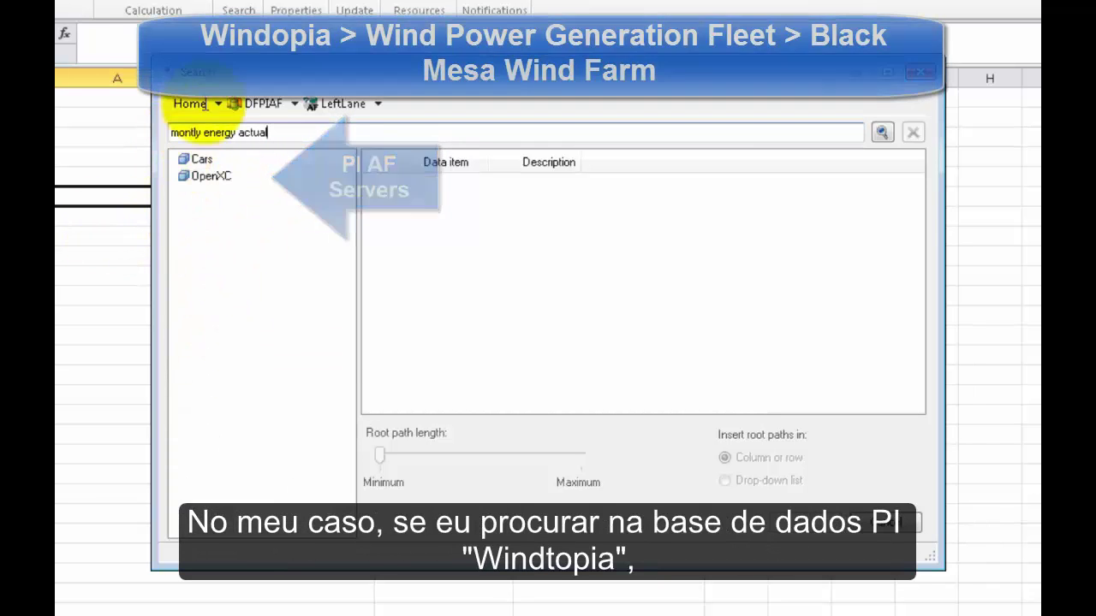
{"action": "left_click", "coordinate": [257, 103]}
{"action": "left_click_drag", "start_coordinate": [351, 326], "coordinate": [324, 469]}
{"action": "scroll", "coordinate": [257, 487], "scroll_direction": "down", "scroll_amount": 1}
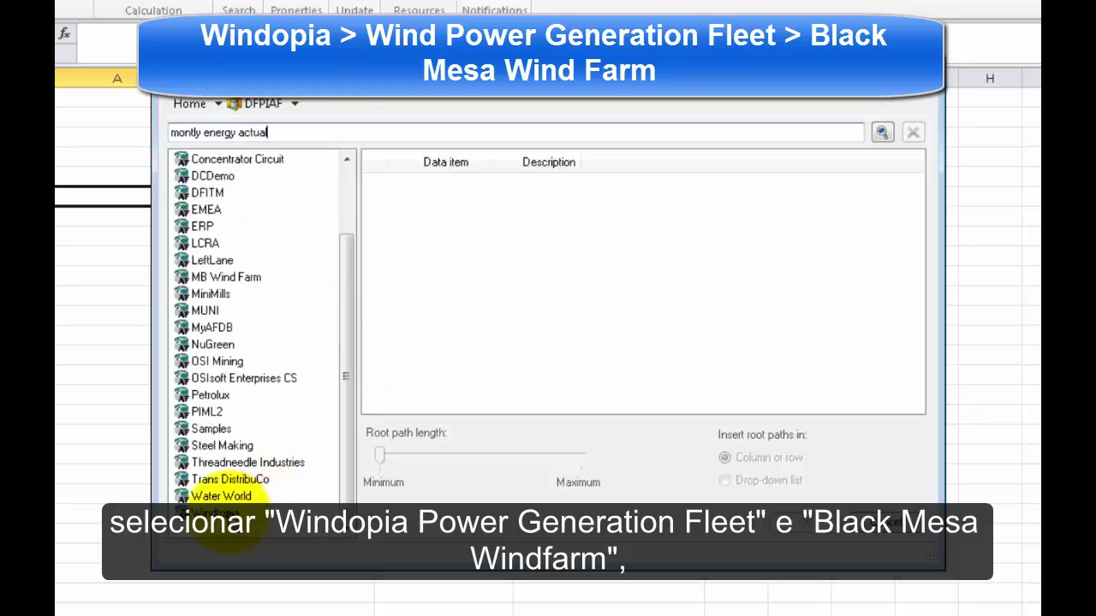
{"action": "double_click", "coordinate": [225, 500]}
{"action": "double_click", "coordinate": [293, 197]}
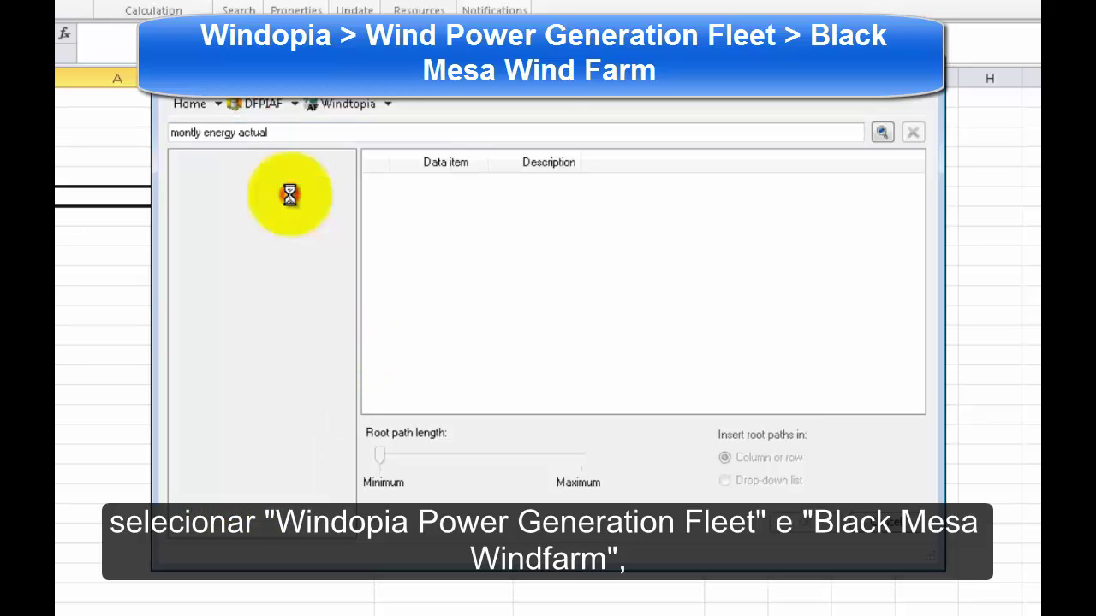
{"action": "double_click", "coordinate": [267, 178]}
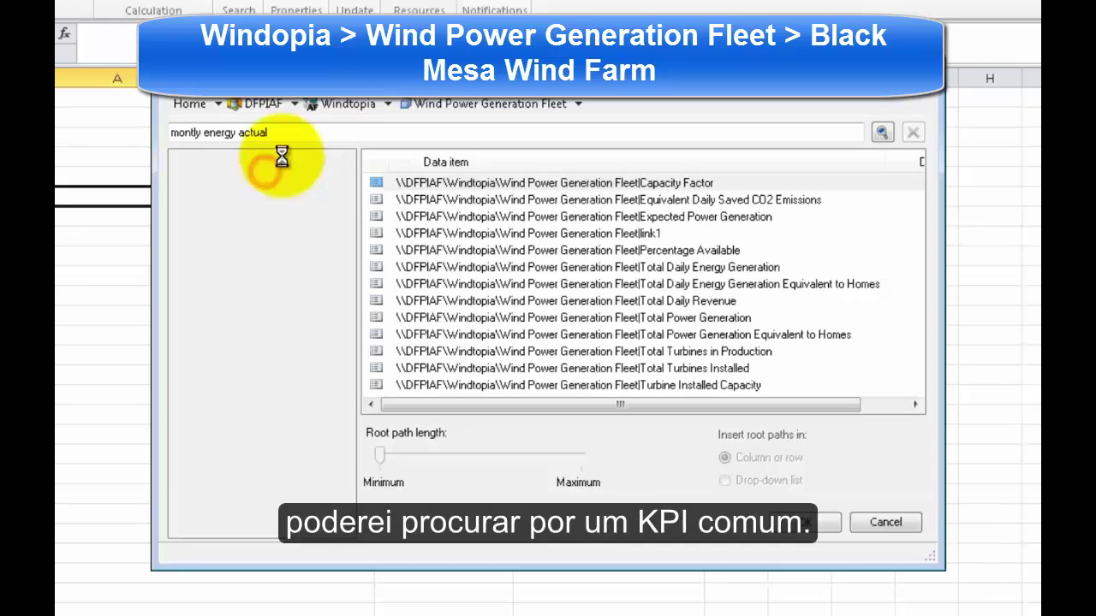
Search Black Mesa Wind Farm for "montly energy actual" and select all the results with the root path length at maximum
{"action": "left_click", "coordinate": [325, 135]}
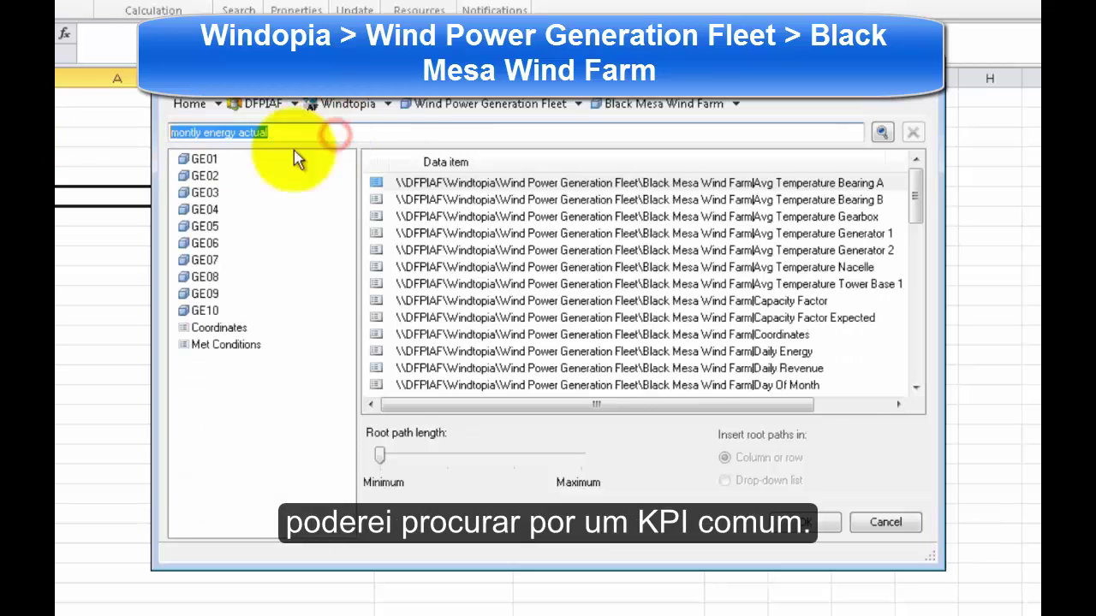
{"action": "left_click_drag", "start_coordinate": [176, 133], "coordinate": [389, 131]}
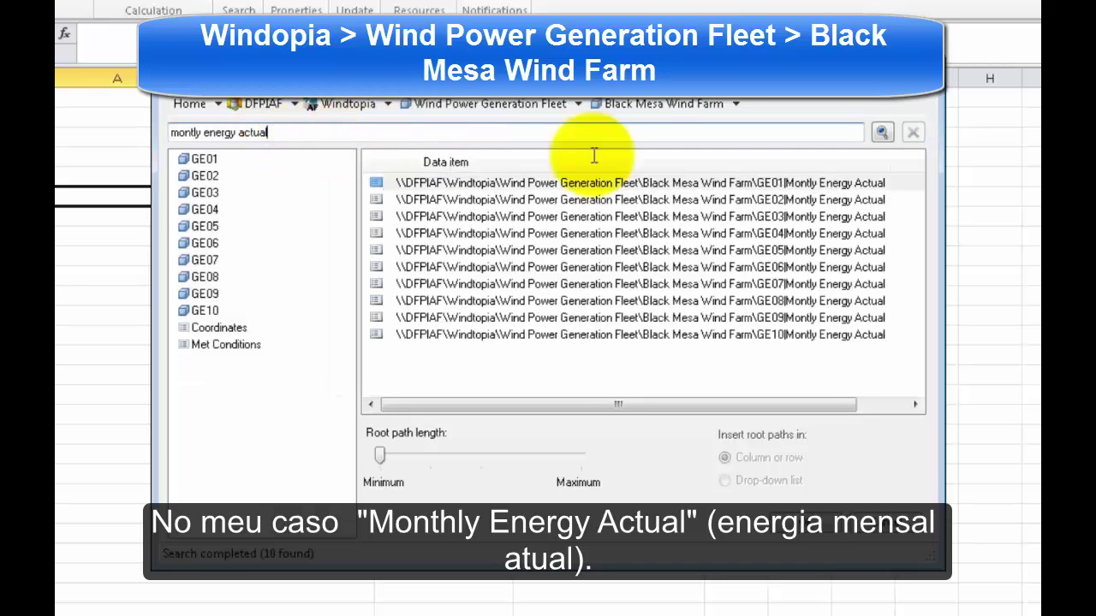
{"action": "left_click_drag", "start_coordinate": [844, 368], "coordinate": [494, 141]}
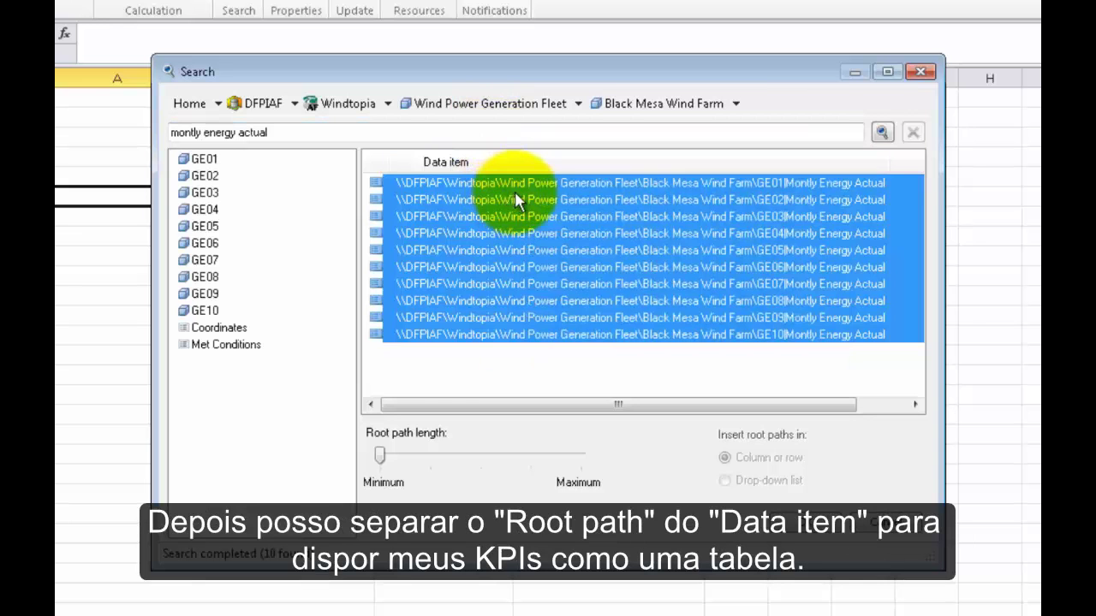
{"action": "left_click_drag", "start_coordinate": [381, 466], "coordinate": [612, 458]}
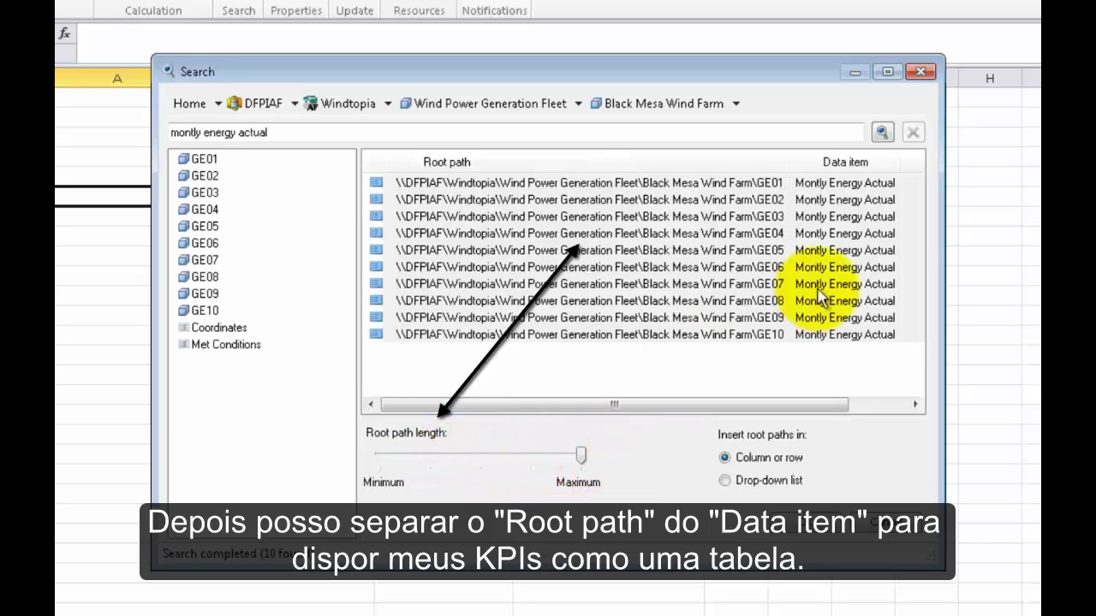
{"action": "left_click_drag", "start_coordinate": [788, 157], "coordinate": [787, 373]}
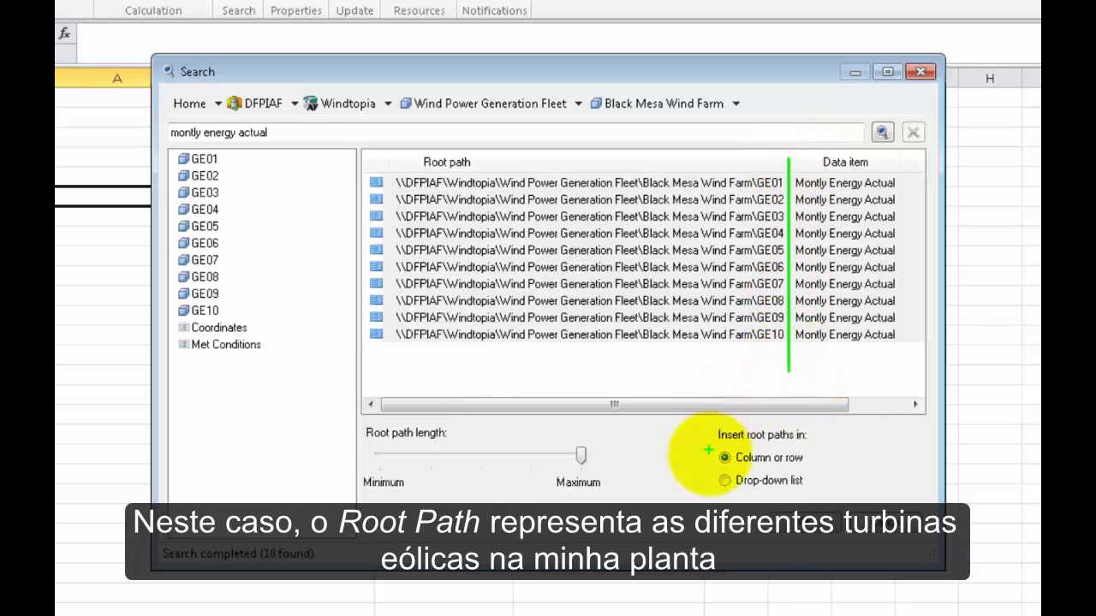
{"action": "left_click_drag", "start_coordinate": [656, 359], "coordinate": [658, 477]}
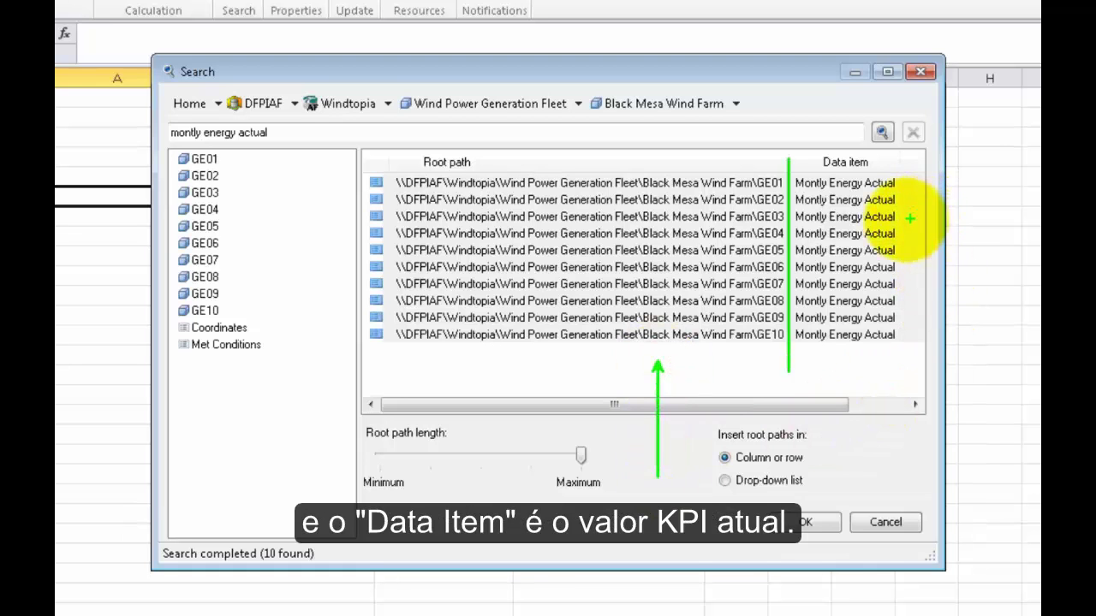
{"action": "left_click_drag", "start_coordinate": [905, 221], "coordinate": [1039, 152]}
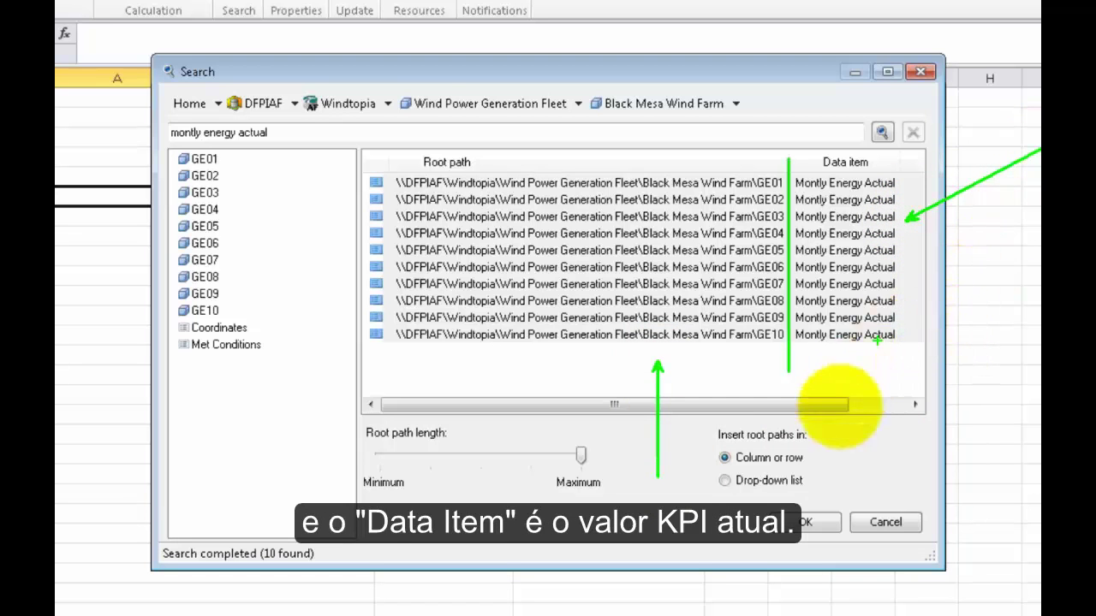
{"action": "key", "text": "Escape"}
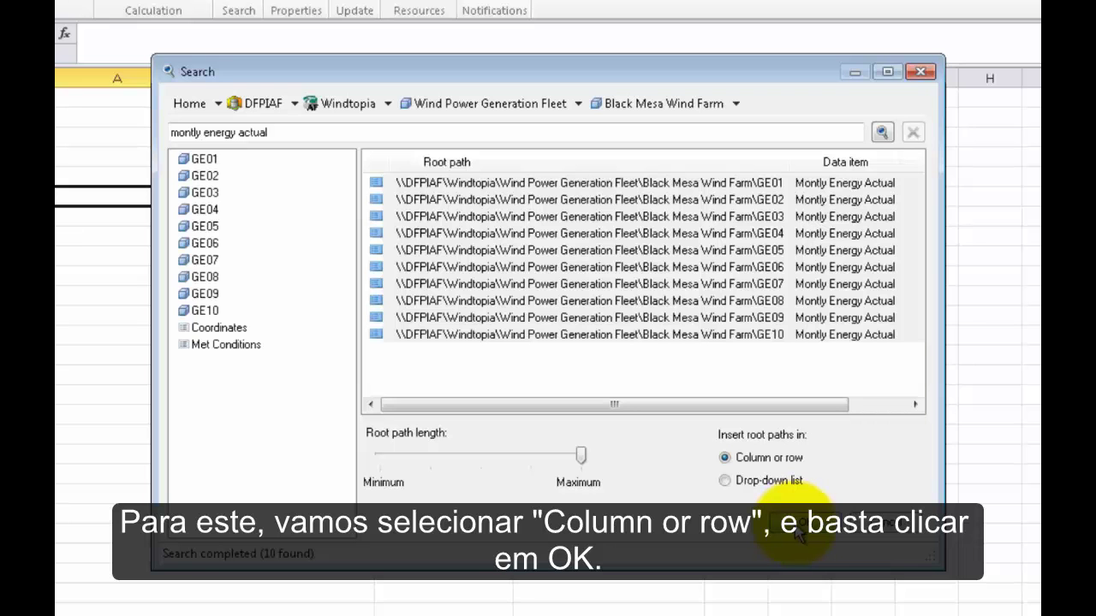
Insert the selected items from cell A6 with root paths in a column, and widen column B
{"action": "left_click", "coordinate": [834, 505]}
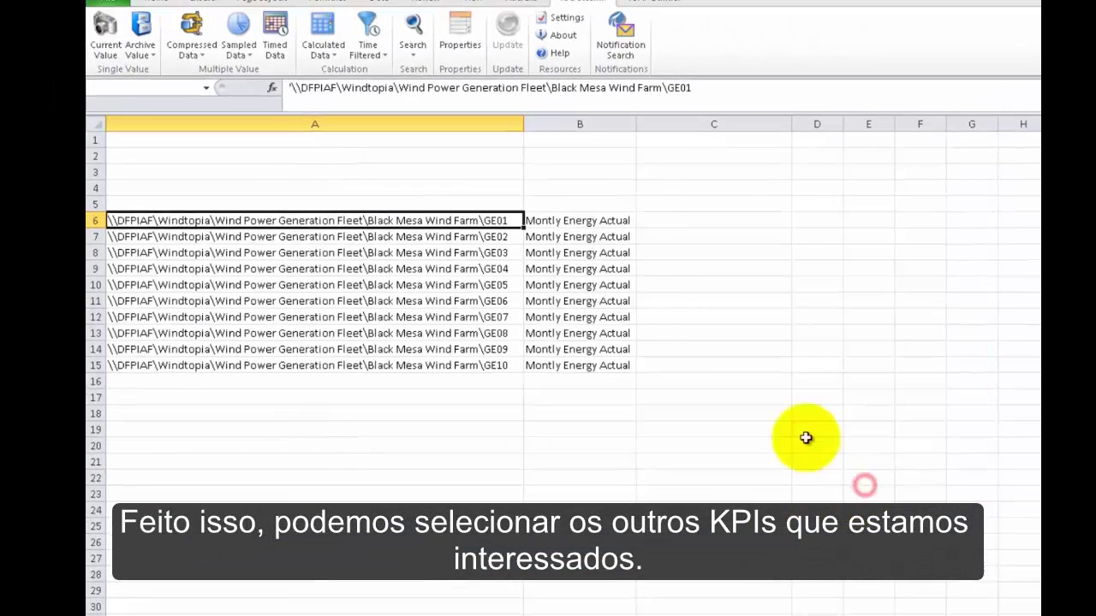
{"action": "left_click", "coordinate": [638, 122]}
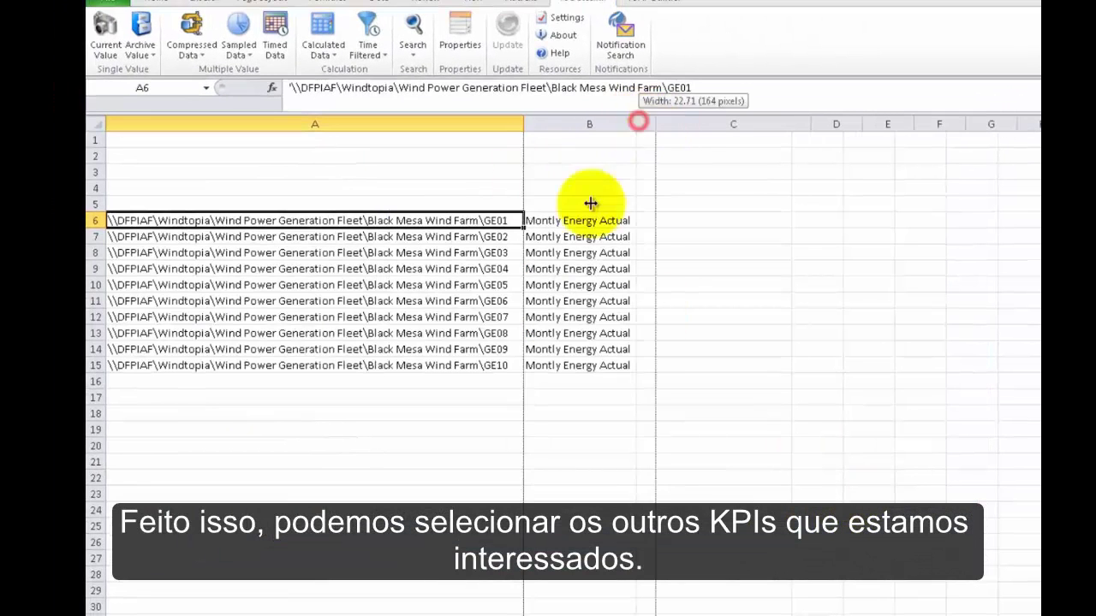
Clear the repeated data item names in B7:B15 and move "Montly Energy Actual" from B6 to B4 as the column header
{"action": "left_click_drag", "start_coordinate": [616, 237], "coordinate": [617, 360]}
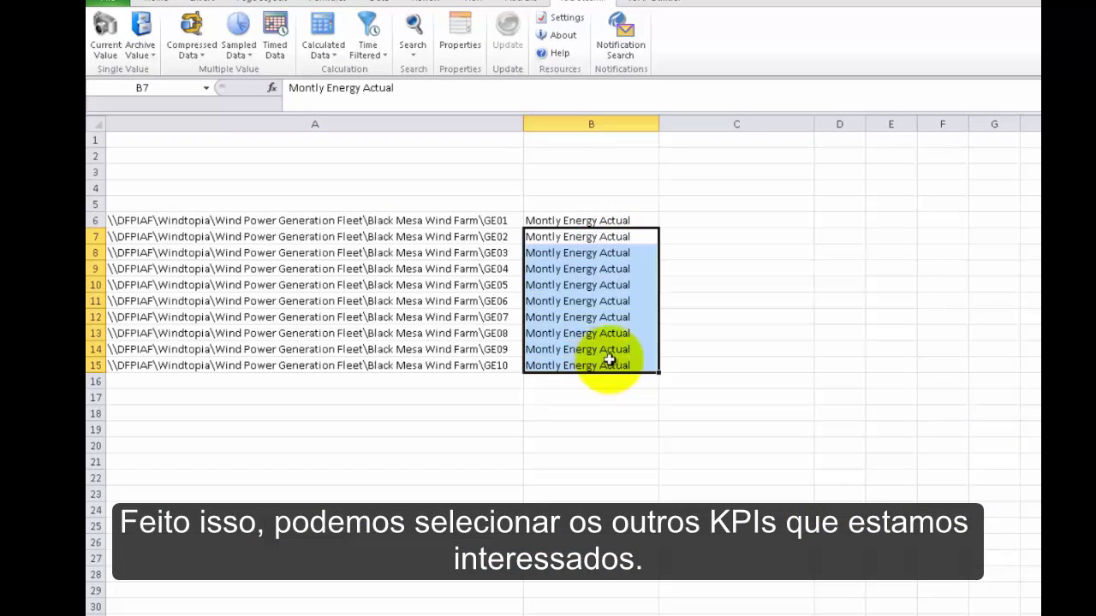
{"action": "key", "text": "Delete"}
{"action": "left_click", "coordinate": [603, 220]}
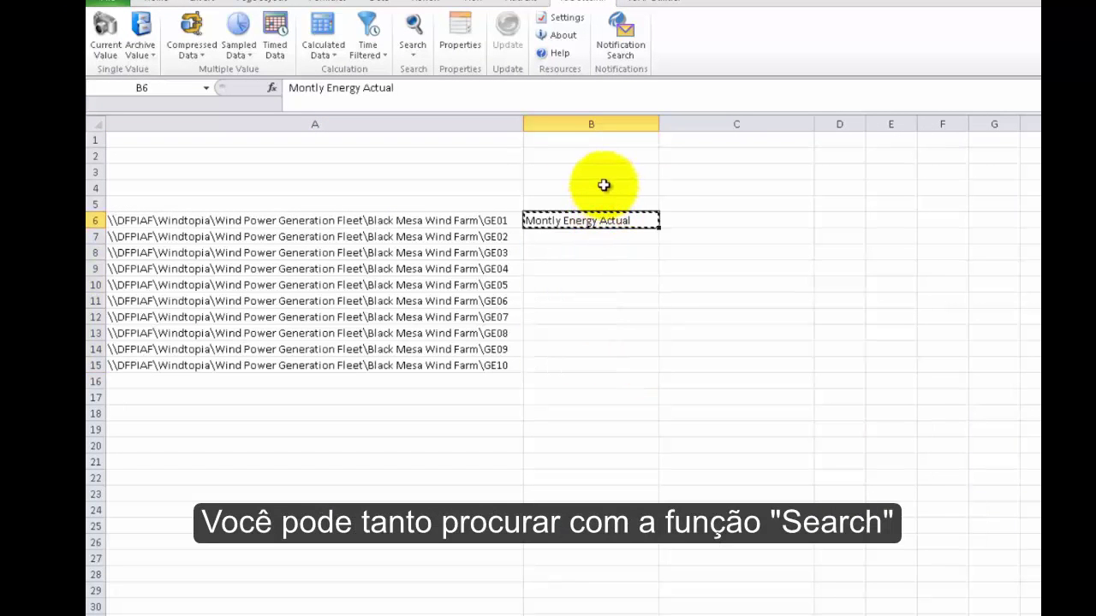
{"action": "left_click", "coordinate": [604, 185]}
{"action": "type", "text": "Montly Energy Actual"}
{"action": "left_click", "coordinate": [693, 186]}
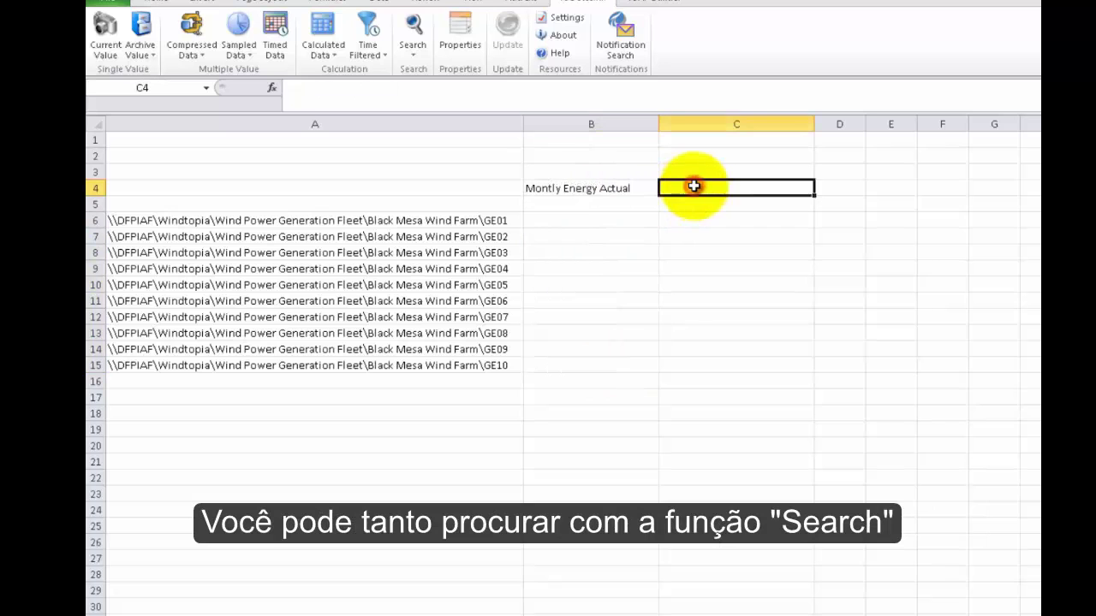
Add the column headers "Monthly Energy Last Month" in C4 and "Monthly Energy Expected" in D4, and fit column D to its text
{"action": "type", "text": "Montrhly Energy Last Month"}
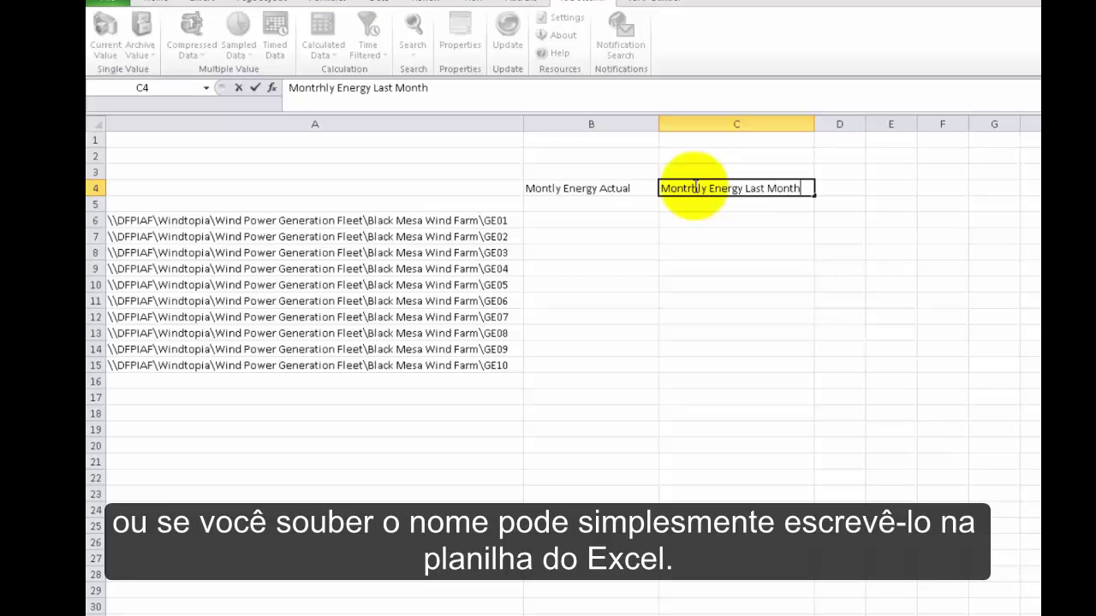
{"action": "key", "text": "Tab"}
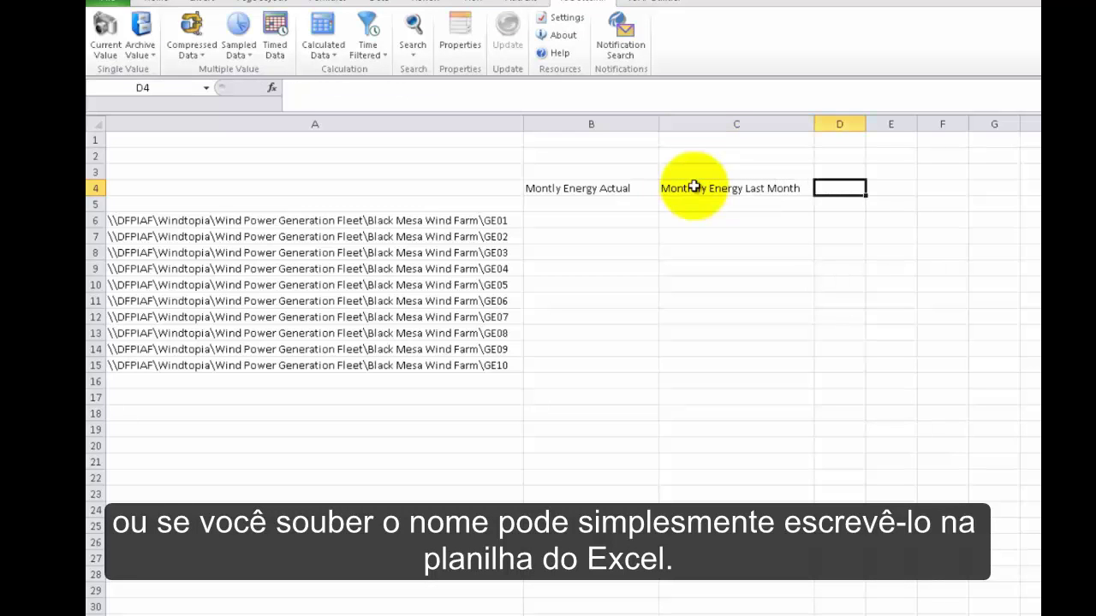
{"action": "type", "text": "Monthly Energy Expectr"}
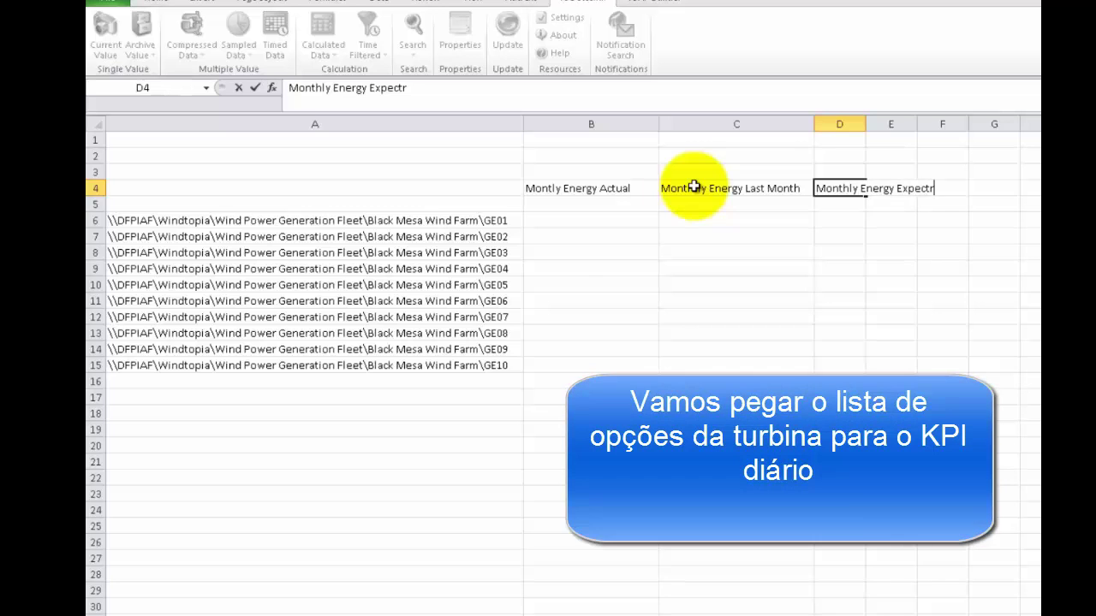
{"action": "left_click", "coordinate": [856, 217]}
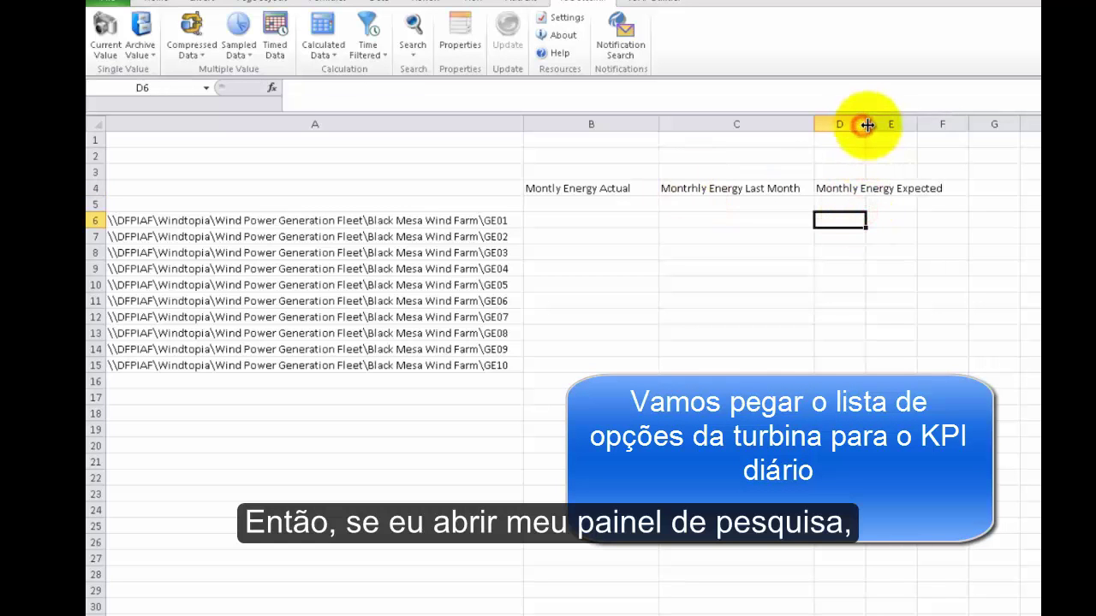
{"action": "double_click", "coordinate": [866, 124]}
{"action": "left_click", "coordinate": [737, 477]}
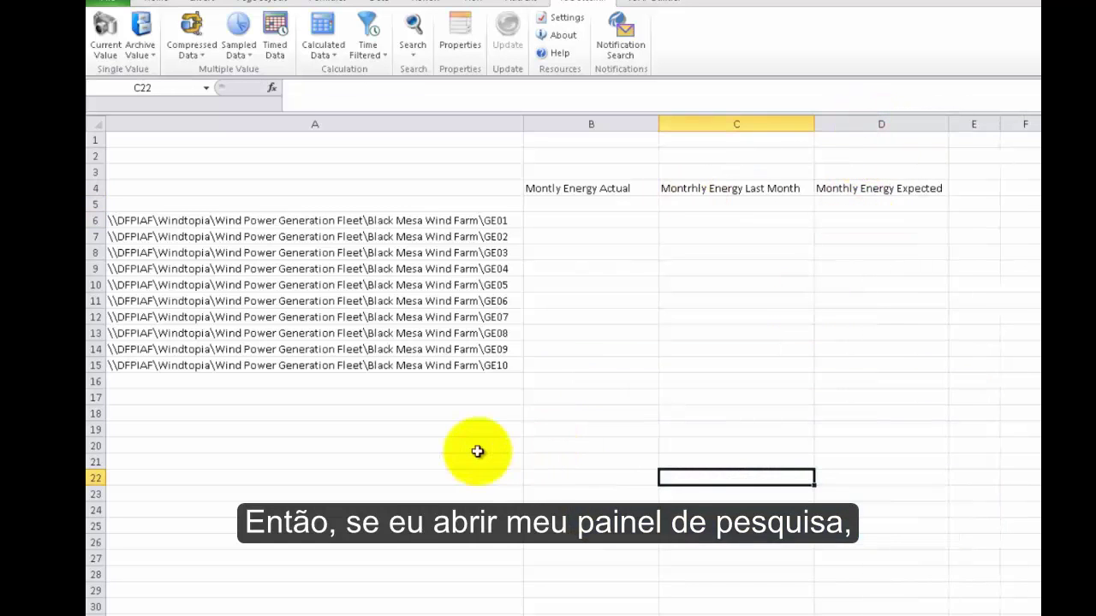
Starting from cell A19, search Black Mesa Wind Farm for "daily energy actual" with the PI DataLink Search
{"action": "left_click", "coordinate": [452, 432]}
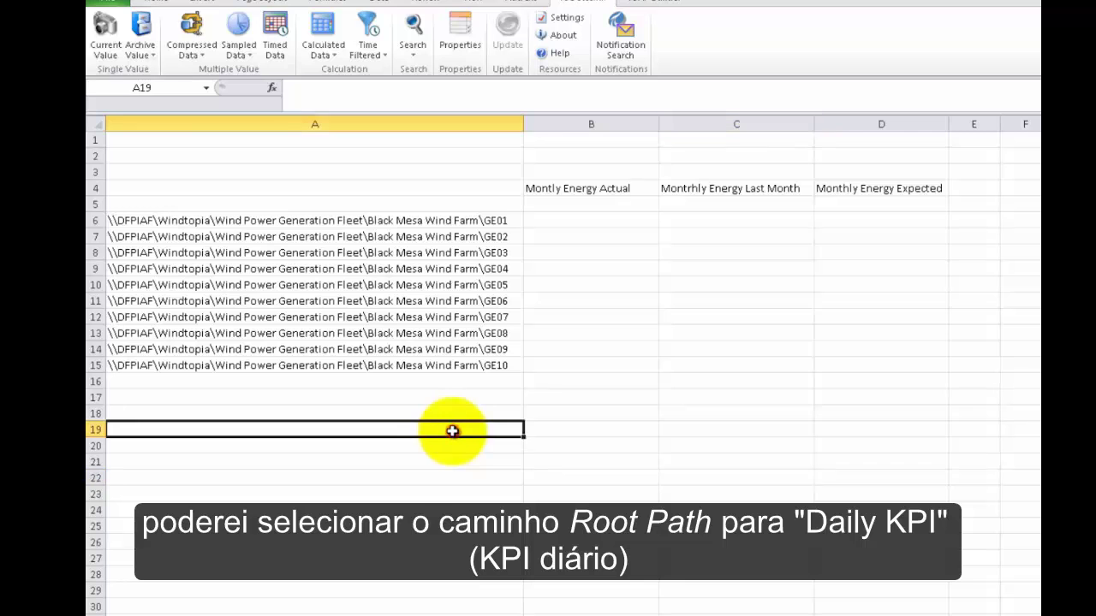
{"action": "left_click", "coordinate": [414, 29]}
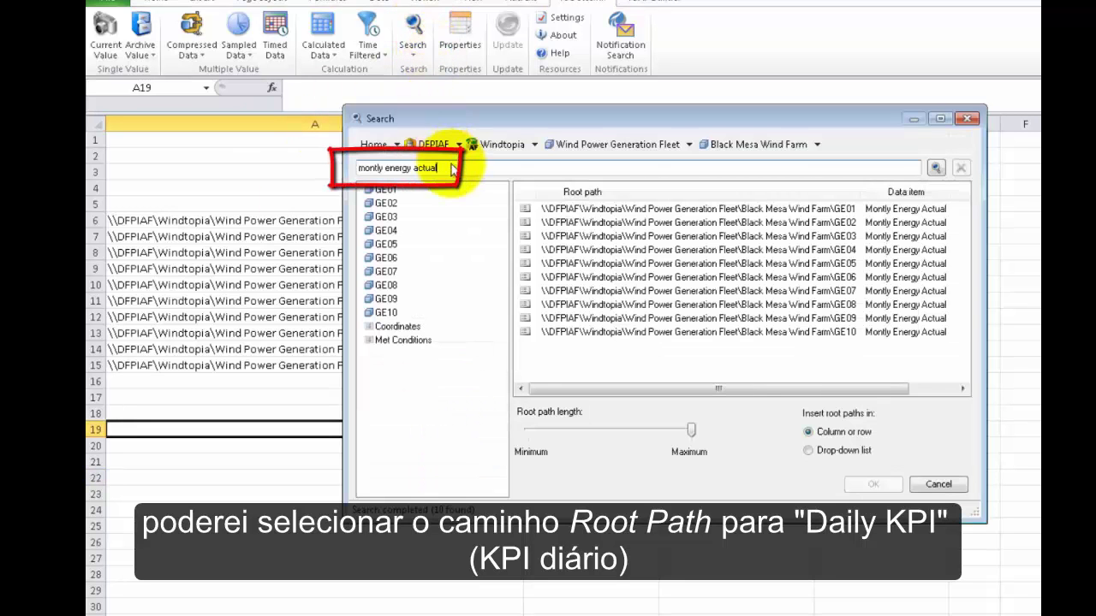
{"action": "double_click", "coordinate": [370, 168]}
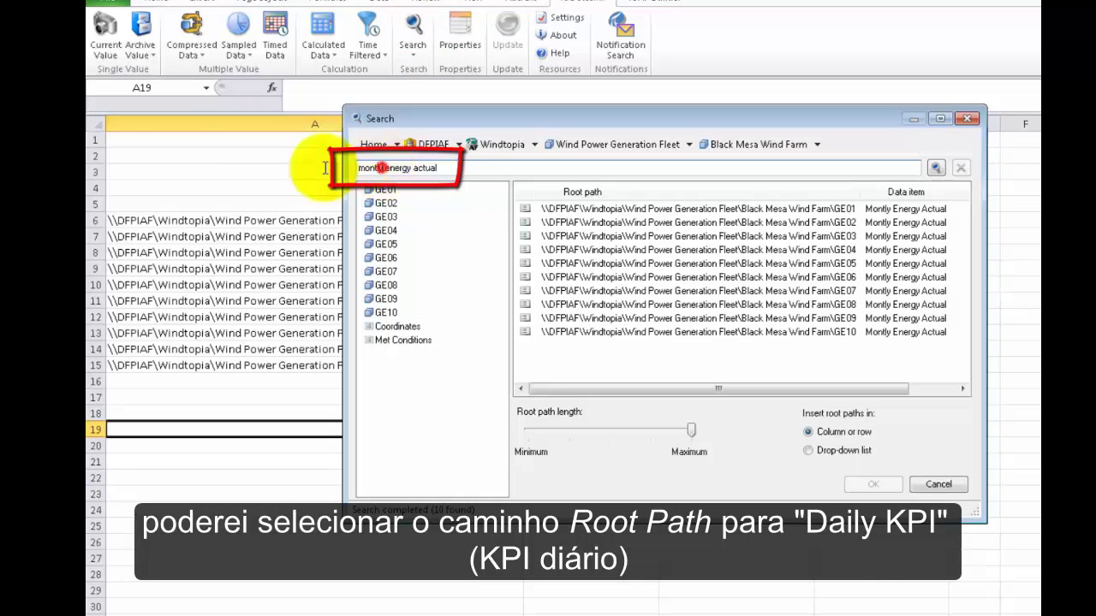
{"action": "type", "text": "daily"}
{"action": "key", "text": "Return"}
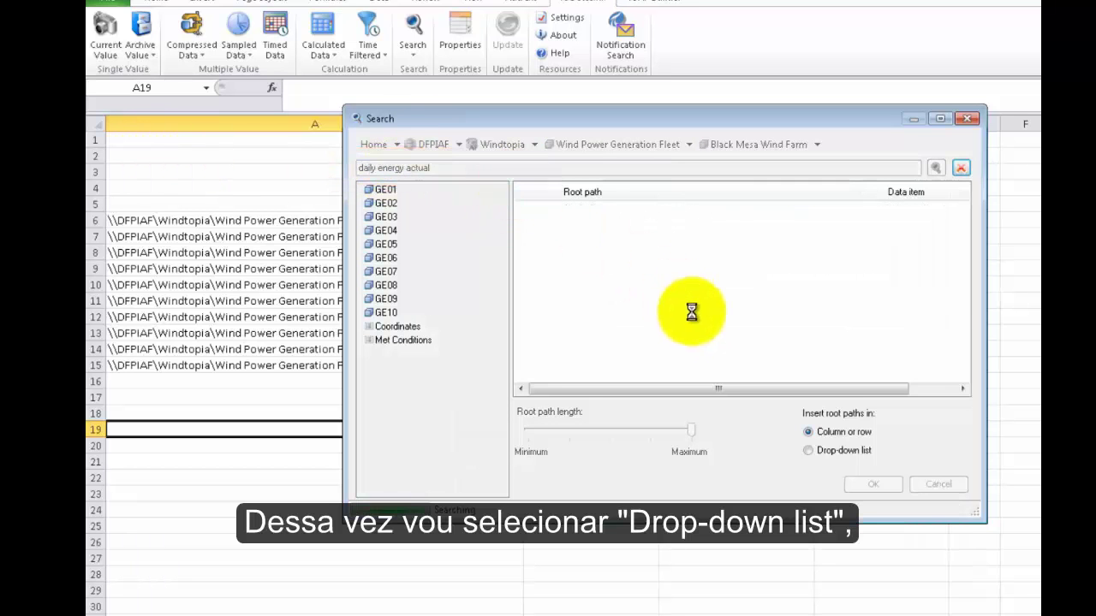
Select all the search results and insert them with maximum root path length and root paths as a drop-down list
{"action": "left_click_drag", "start_coordinate": [646, 241], "coordinate": [586, 202]}
{"action": "left_click_drag", "start_coordinate": [545, 436], "coordinate": [700, 430]}
{"action": "left_click", "coordinate": [809, 451]}
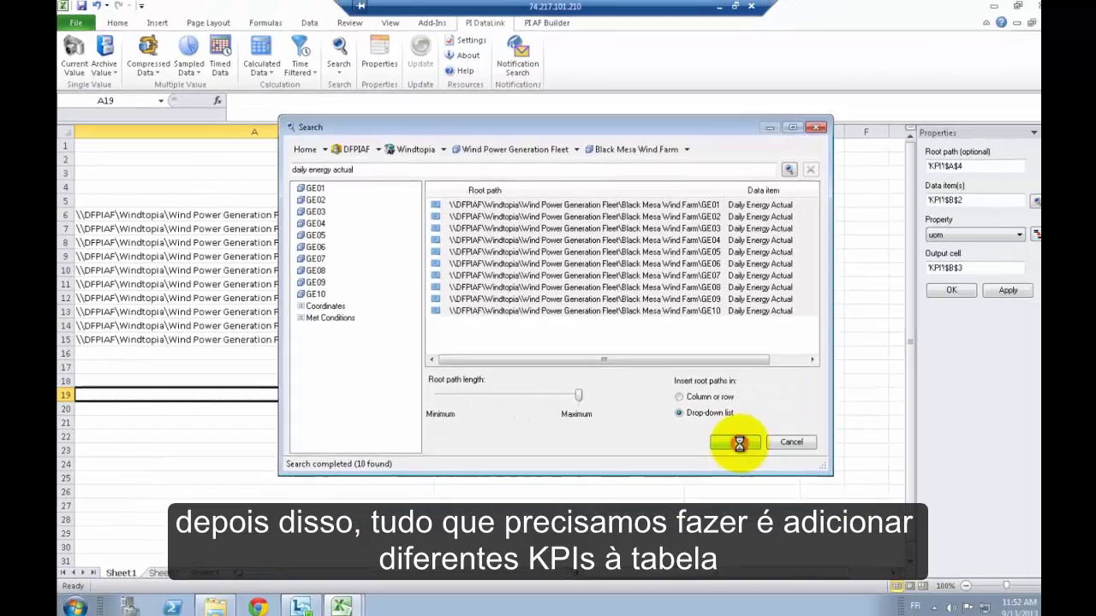
{"action": "left_click", "coordinate": [873, 484]}
Move the inserted "Daily Energy Actual" data item up to B17 as the column header
{"action": "left_click", "coordinate": [428, 392]}
{"action": "key", "text": "Escape"}
{"action": "key", "text": "Return"}
{"action": "left_click_drag", "start_coordinate": [437, 418], "coordinate": [484, 367]}
Add the column headers "Daily Energy Expected" in C17 and "Operating Efficiency" in D17
{"action": "left_click", "coordinate": [607, 363]}
{"action": "type", "text": "Daily Ene"}
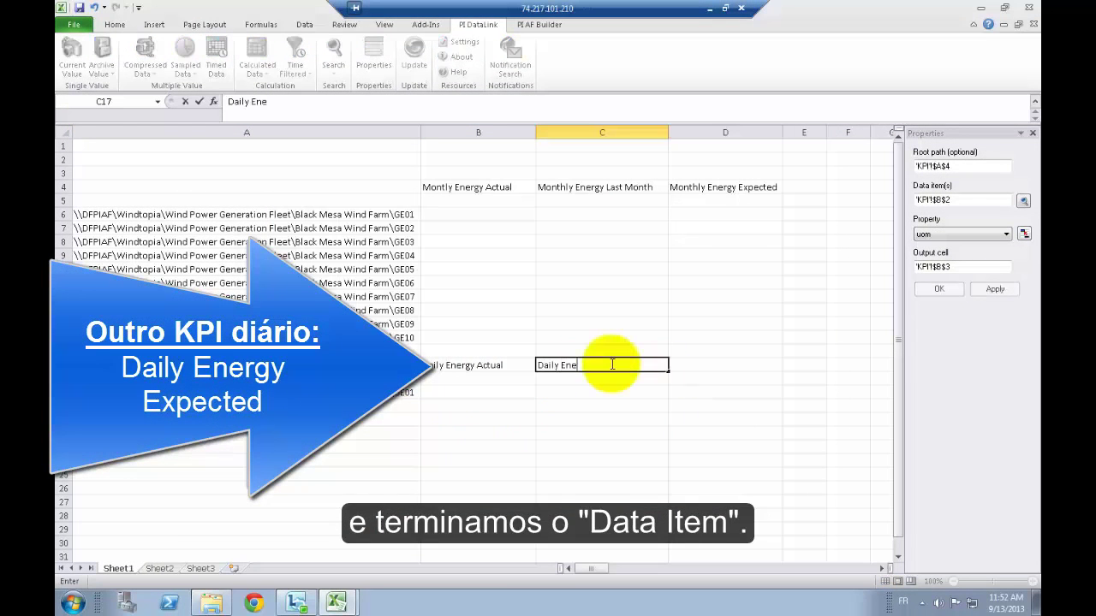
{"action": "type", "text": "rgy Expected"}
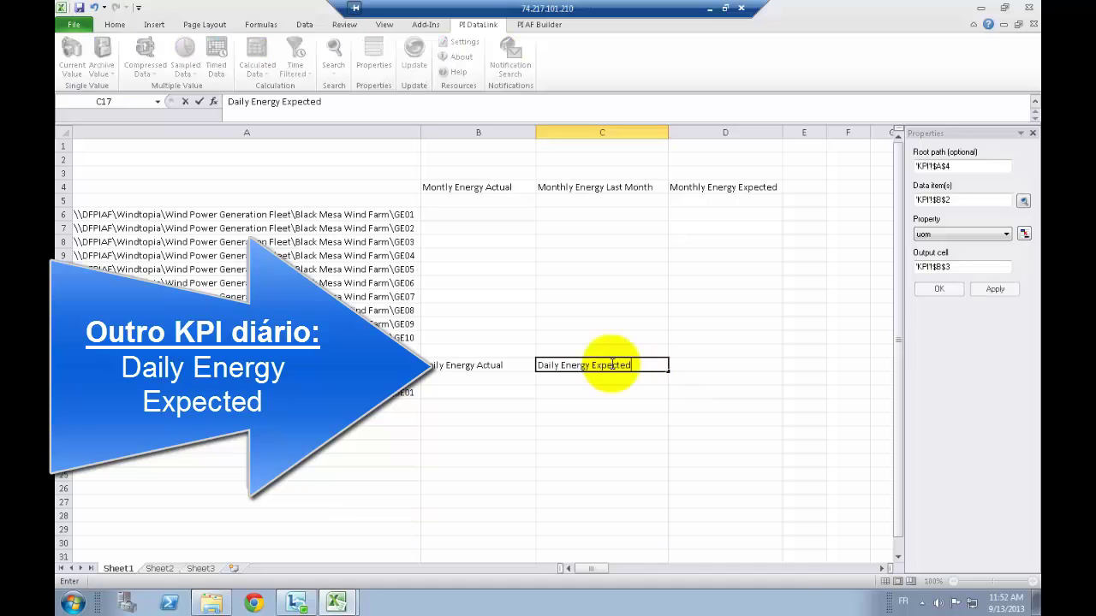
{"action": "key", "text": "Tab"}
{"action": "type", "text": "Operat"}
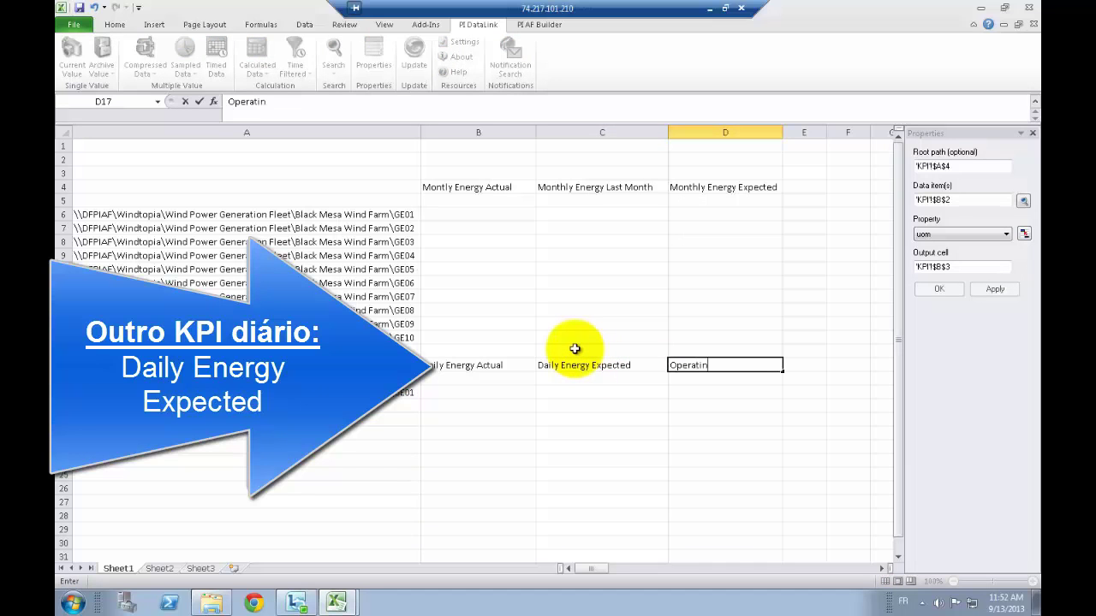
{"action": "type", "text": "ing Efficiency"}
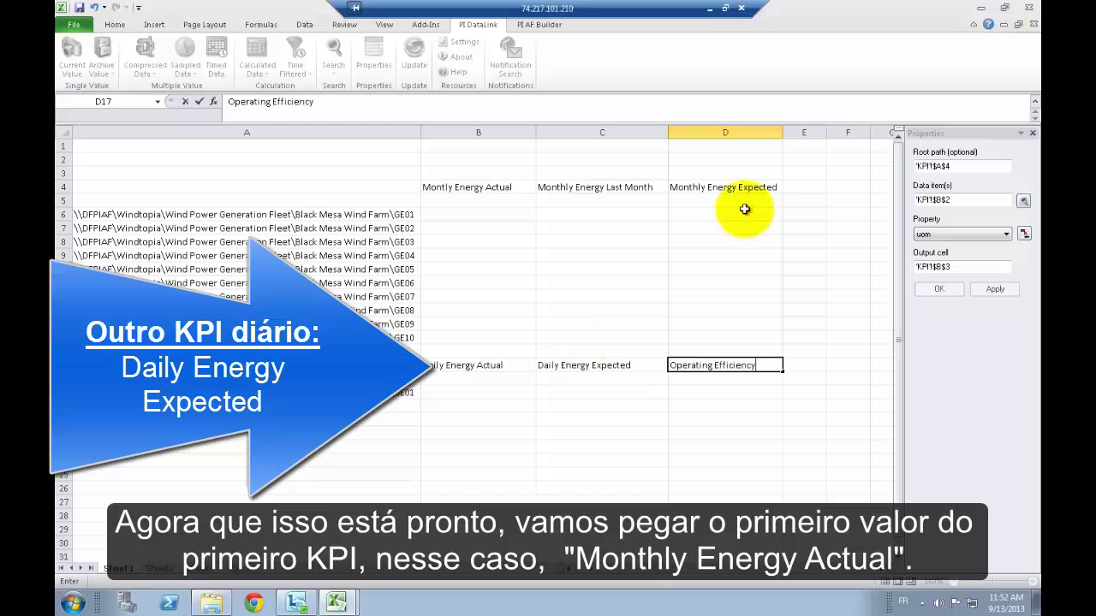
{"action": "left_click", "coordinate": [733, 215]}
{"action": "key", "text": "Right"}
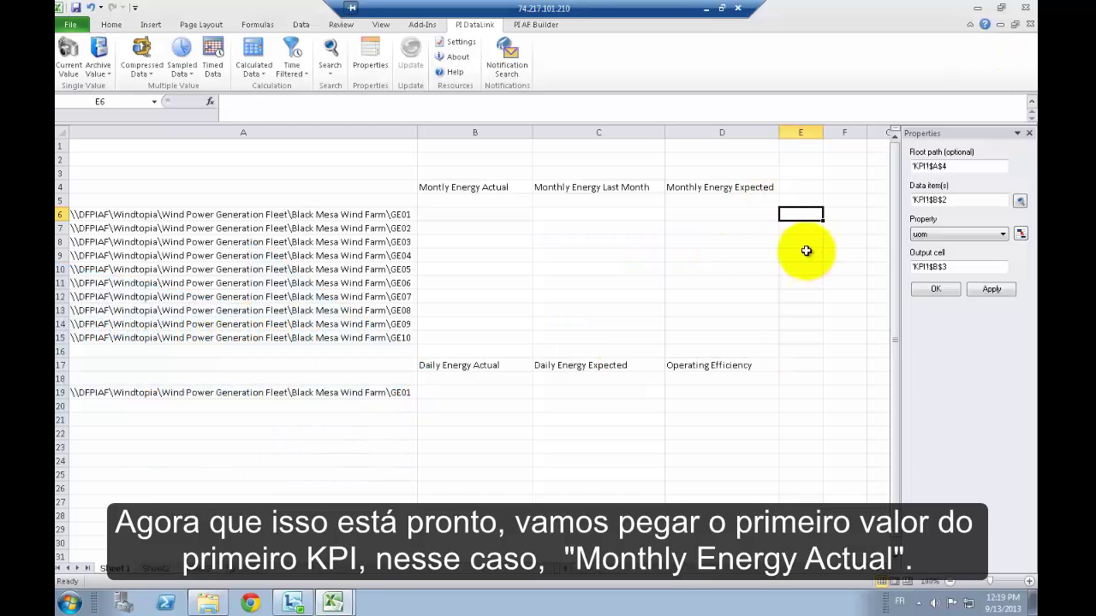
Insert a Current Value function in B6 with root path A6, data item B4 and no time stamp
{"action": "left_click", "coordinate": [493, 219]}
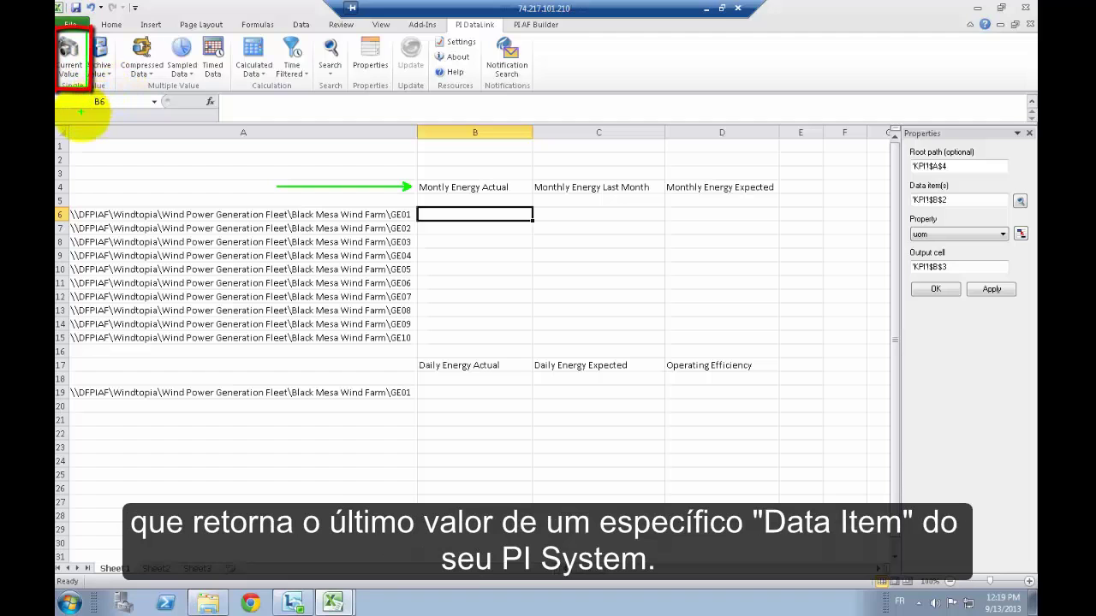
{"action": "left_click", "coordinate": [74, 60]}
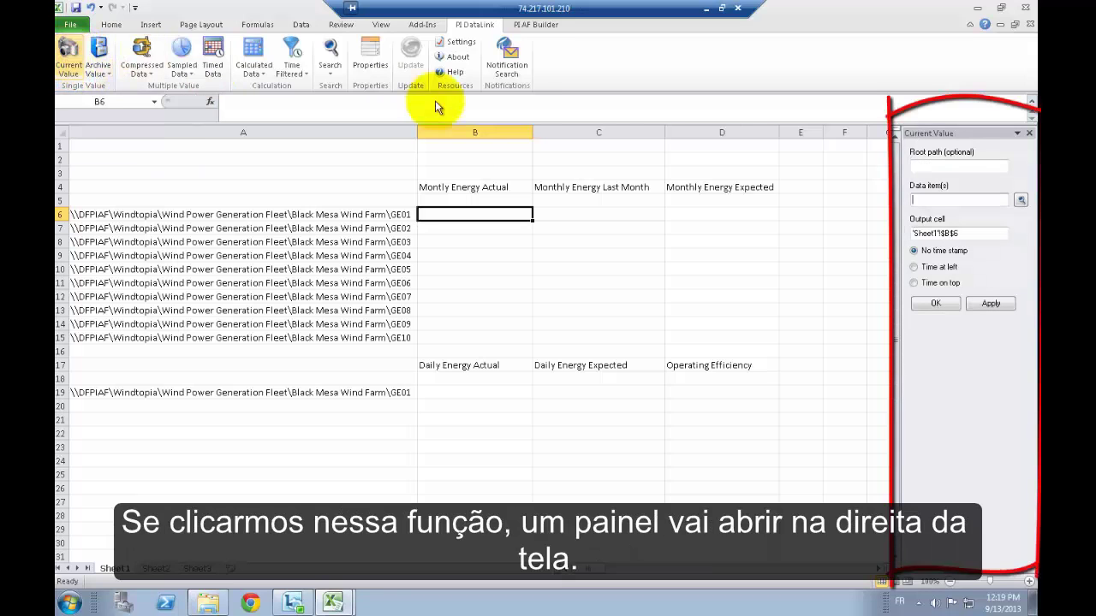
{"action": "left_click", "coordinate": [966, 164]}
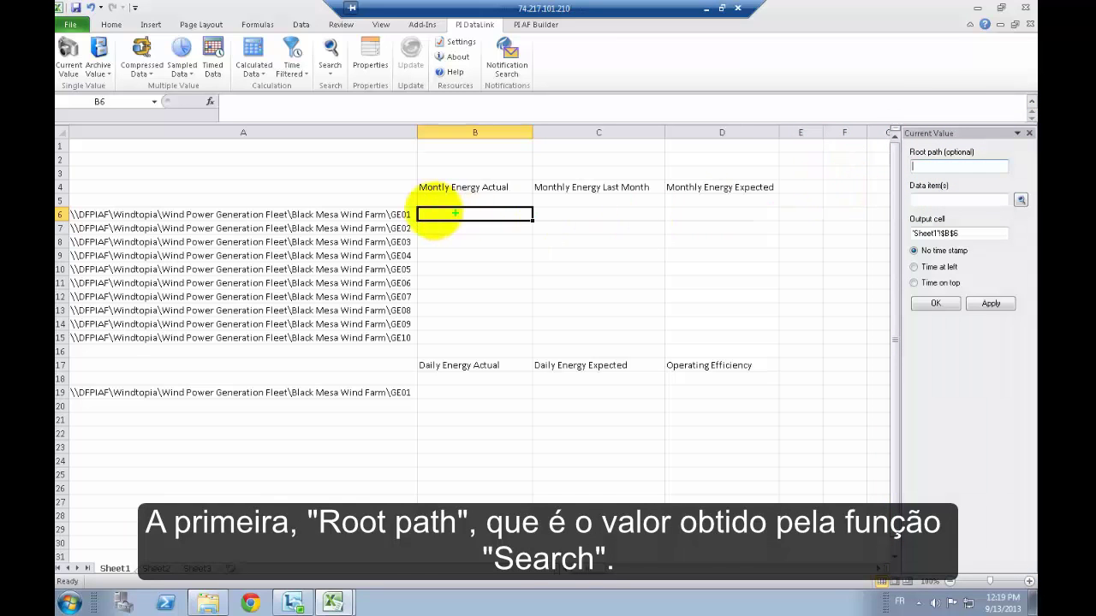
{"action": "left_click", "coordinate": [421, 216]}
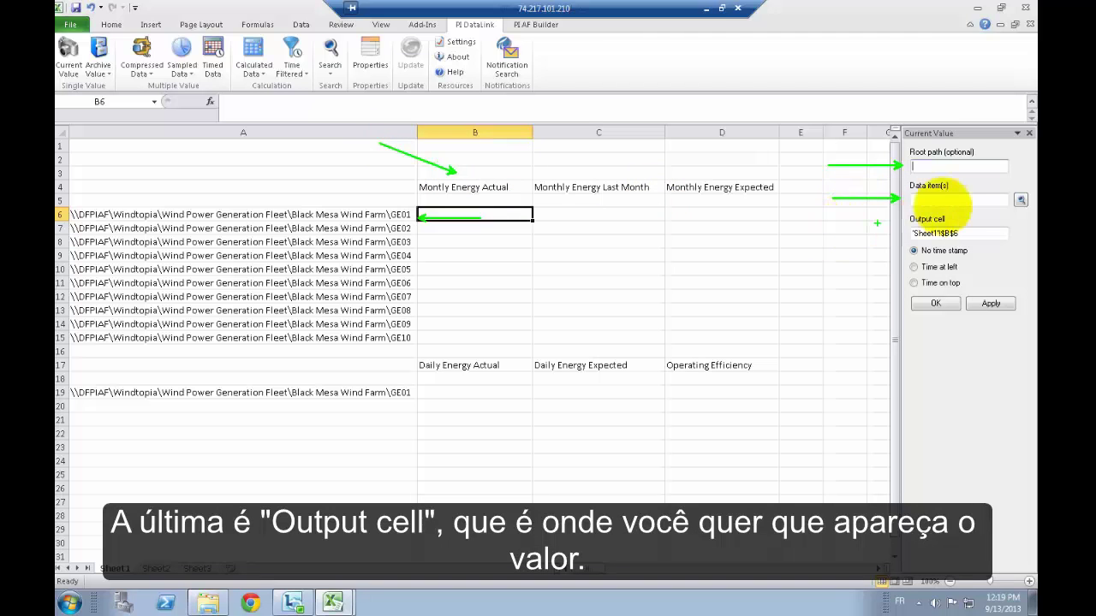
{"action": "left_click", "coordinate": [415, 217]}
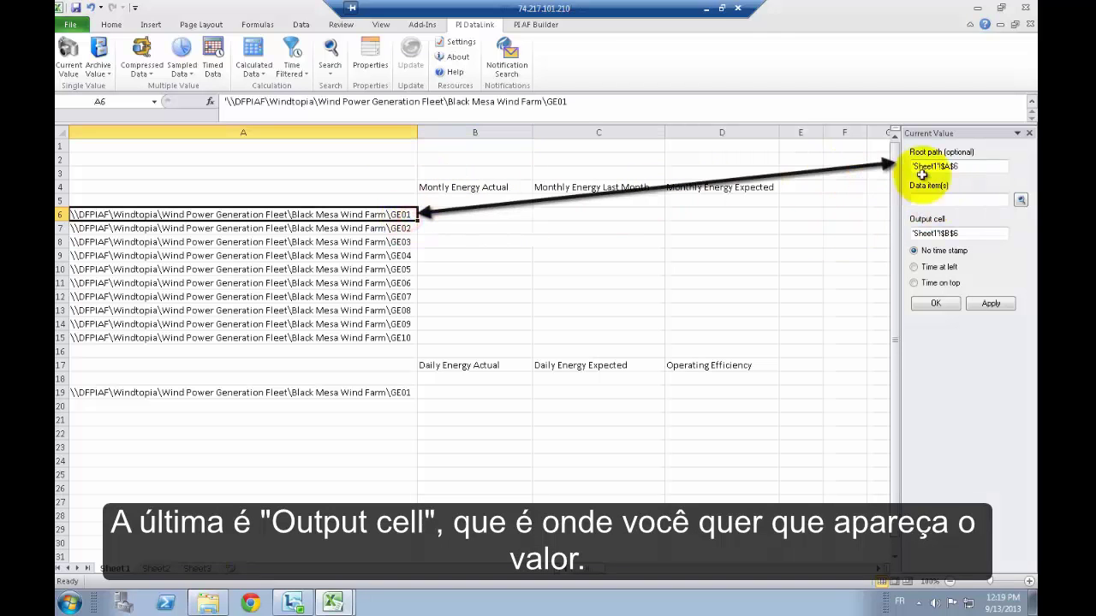
{"action": "left_click", "coordinate": [933, 200]}
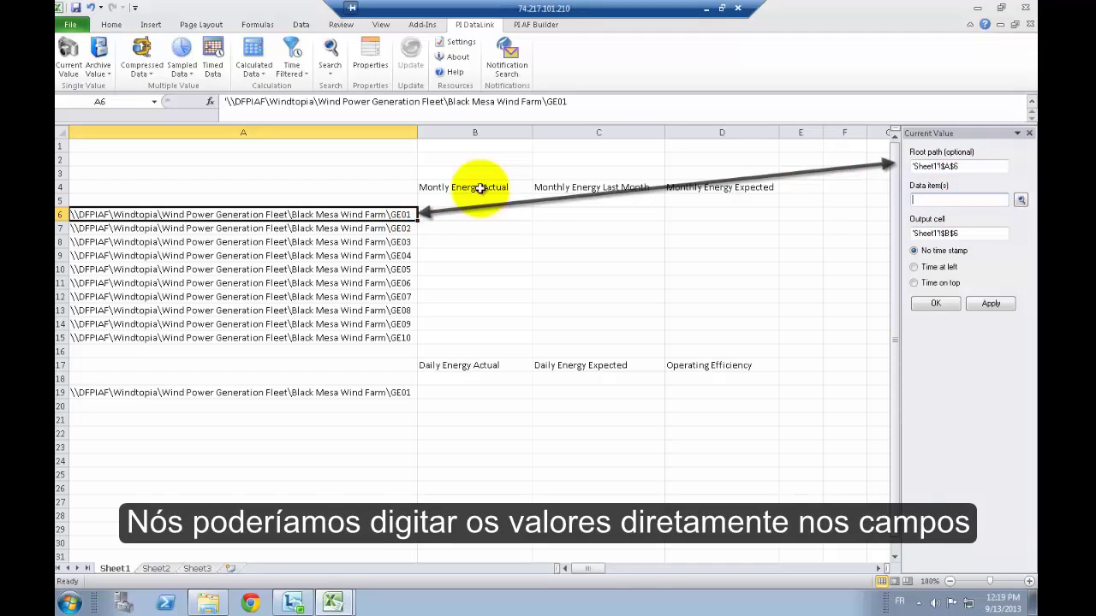
{"action": "left_click", "coordinate": [502, 189]}
{"action": "left_click", "coordinate": [966, 232]}
{"action": "left_click", "coordinate": [518, 208]}
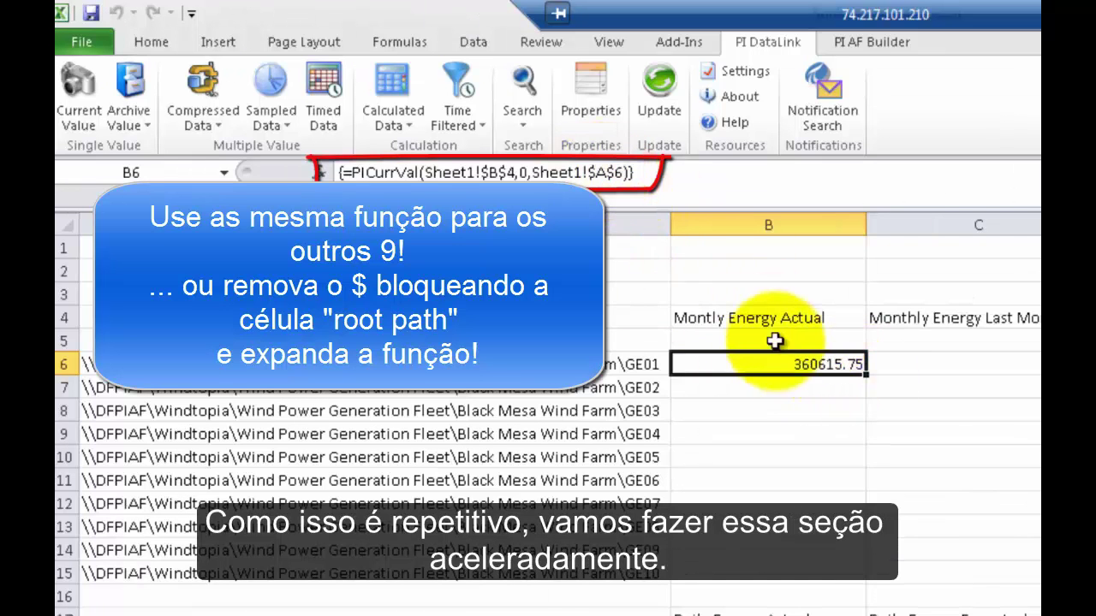
Make the A6 root path reference in B6's formula relative and fill the formula down to B15
{"action": "left_click", "coordinate": [600, 172]}
{"action": "key", "text": "F4"}
{"action": "key", "text": "F4"}
{"action": "key", "text": "F4"}
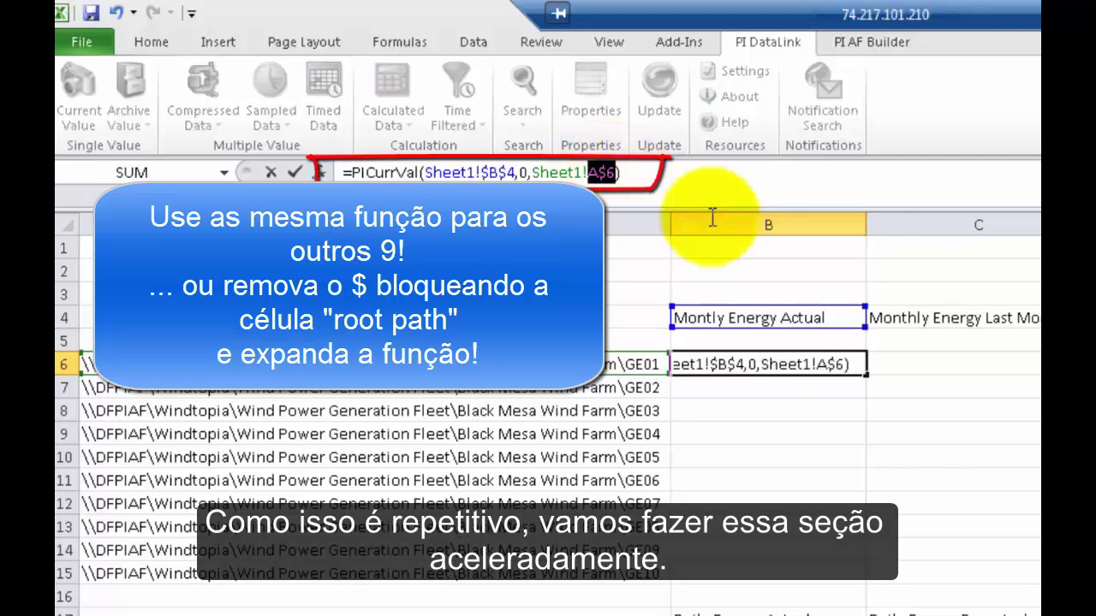
{"action": "key", "text": "Return"}
{"action": "left_click", "coordinate": [839, 363]}
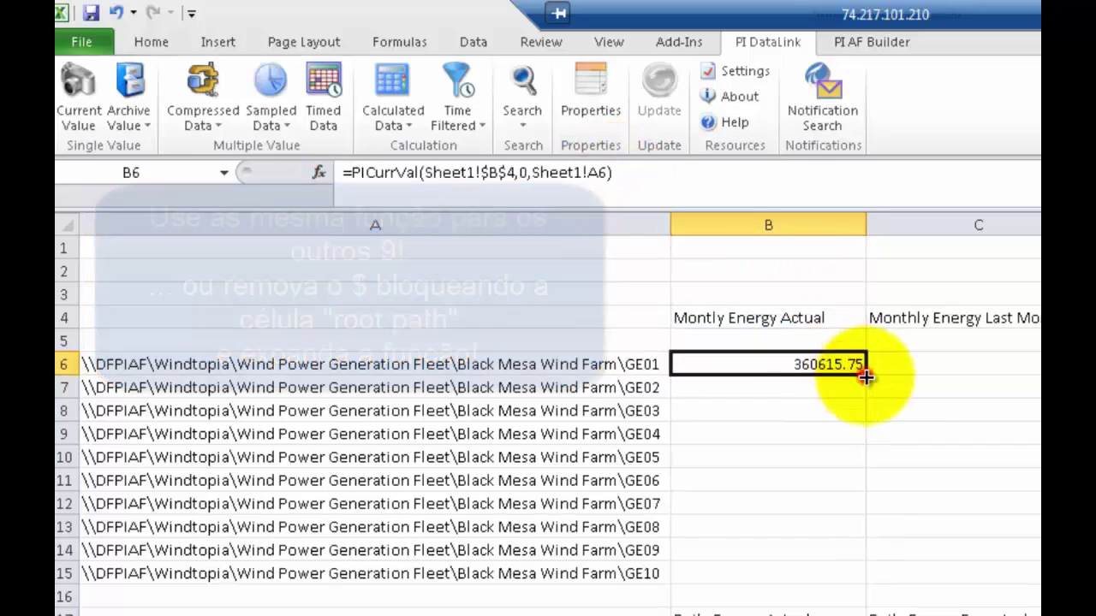
{"action": "double_click", "coordinate": [866, 375]}
{"action": "left_click", "coordinate": [811, 399]}
Insert a Current Value function in D6 with root path A6 and data item D4, and change the D4 header to "Montlhy Energy Expected"
{"action": "left_click", "coordinate": [928, 364]}
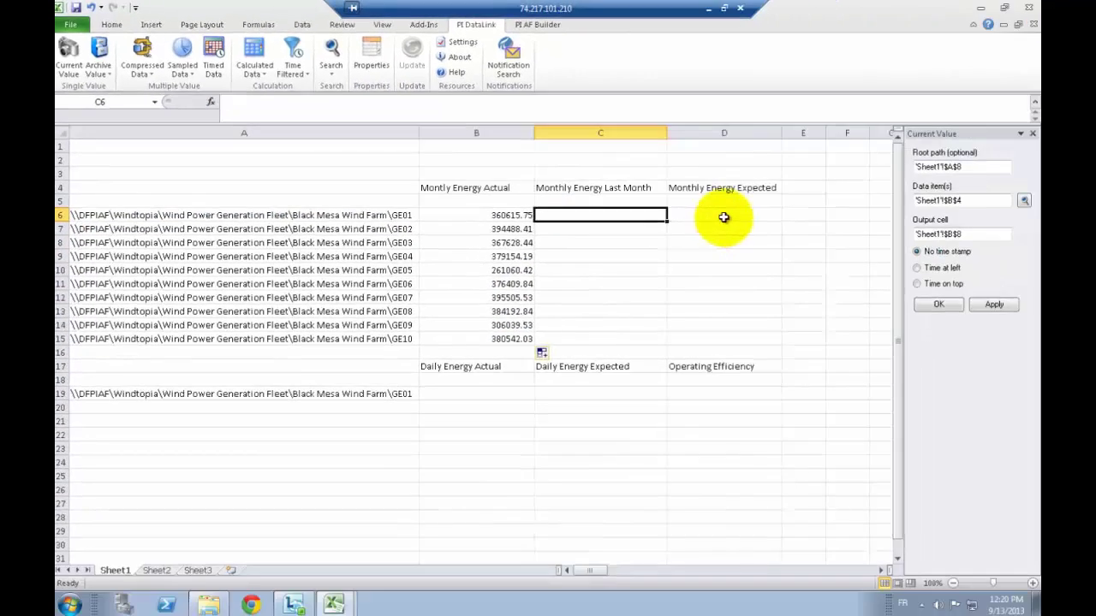
{"action": "left_click", "coordinate": [1094, 368]}
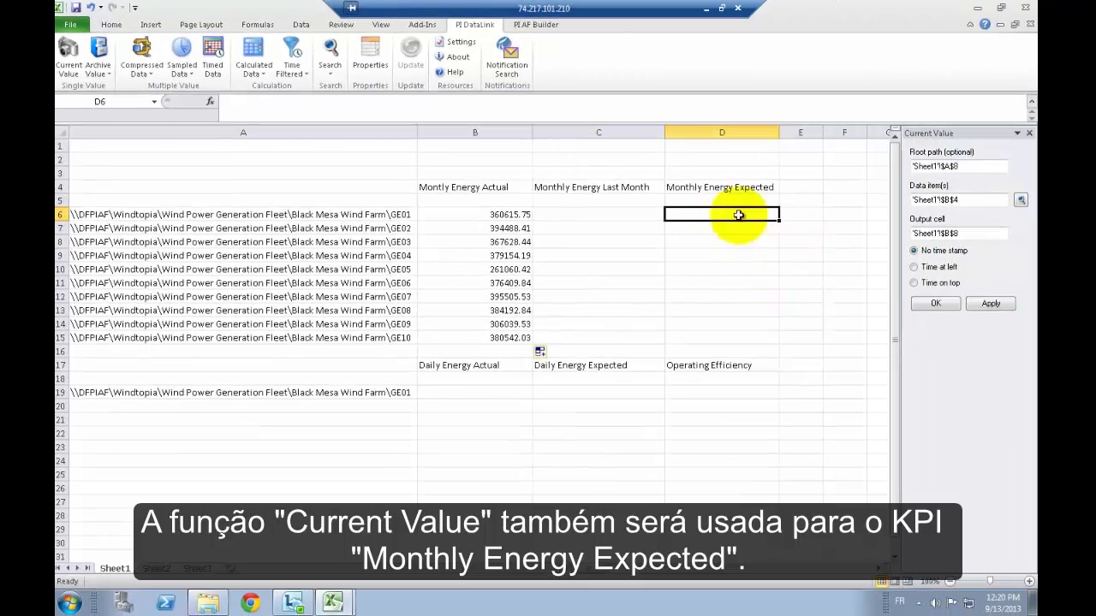
{"action": "left_click", "coordinate": [72, 60]}
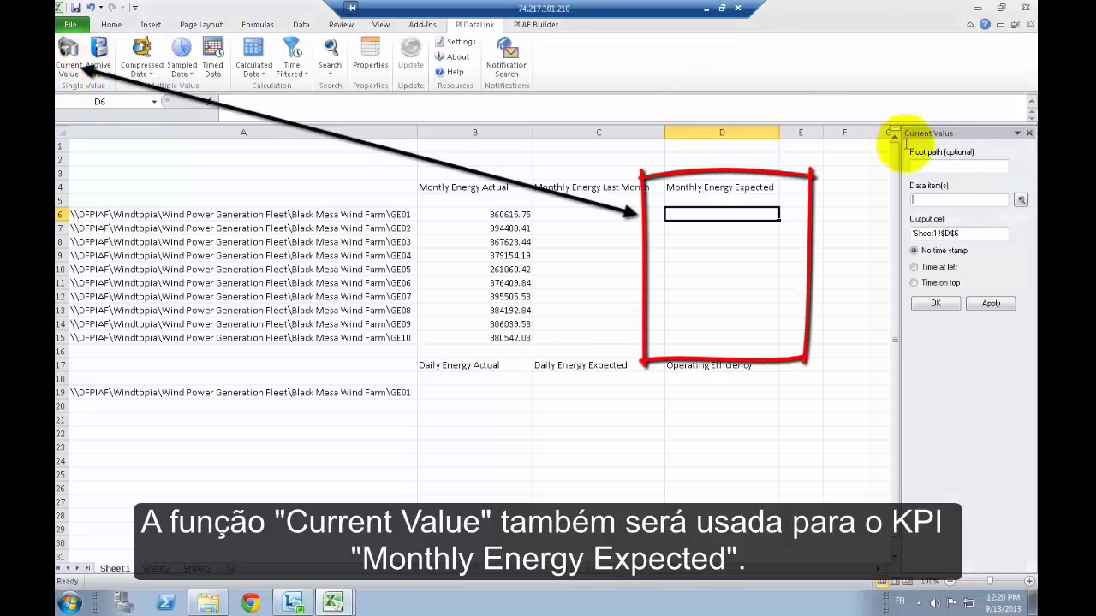
{"action": "left_click", "coordinate": [396, 216]}
{"action": "left_click", "coordinate": [938, 200]}
{"action": "left_click", "coordinate": [700, 196]}
{"action": "left_click", "coordinate": [979, 232]}
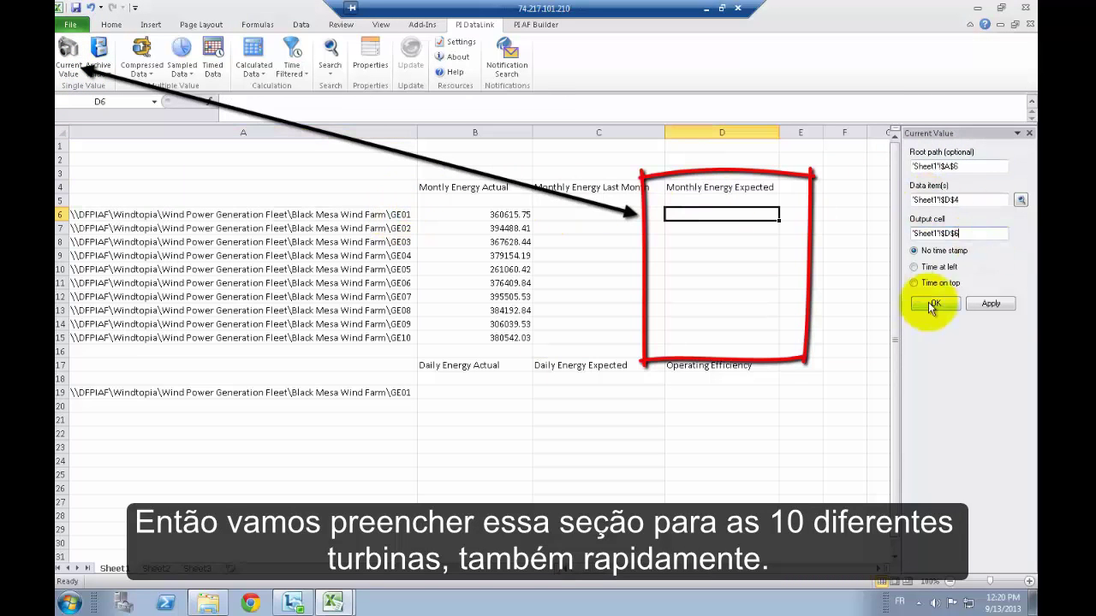
{"action": "left_click", "coordinate": [915, 297]}
{"action": "double_click", "coordinate": [698, 188]}
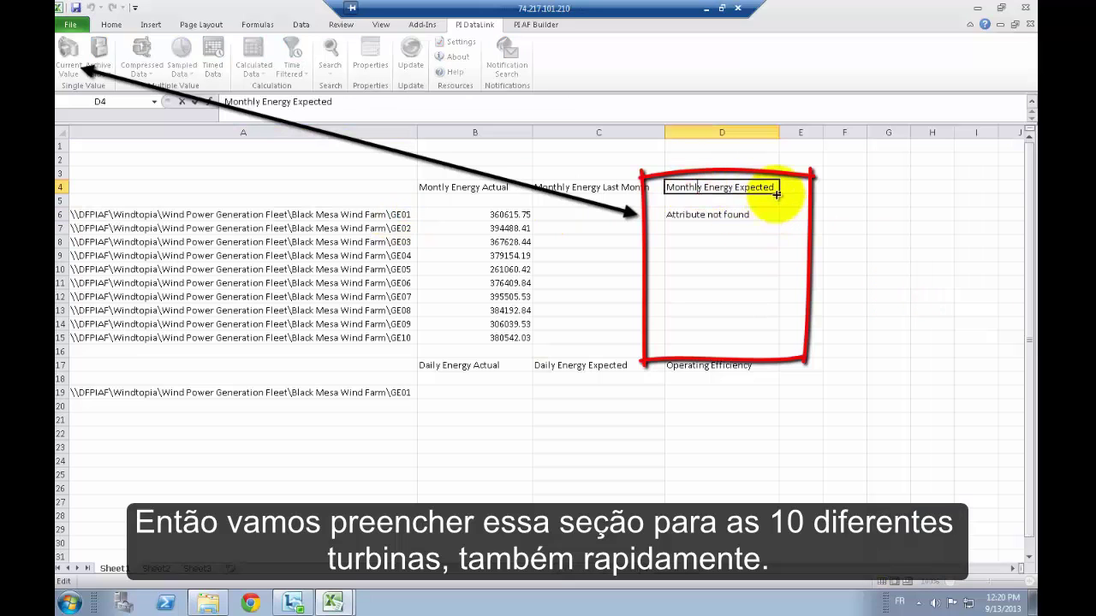
{"action": "left_click", "coordinate": [741, 210]}
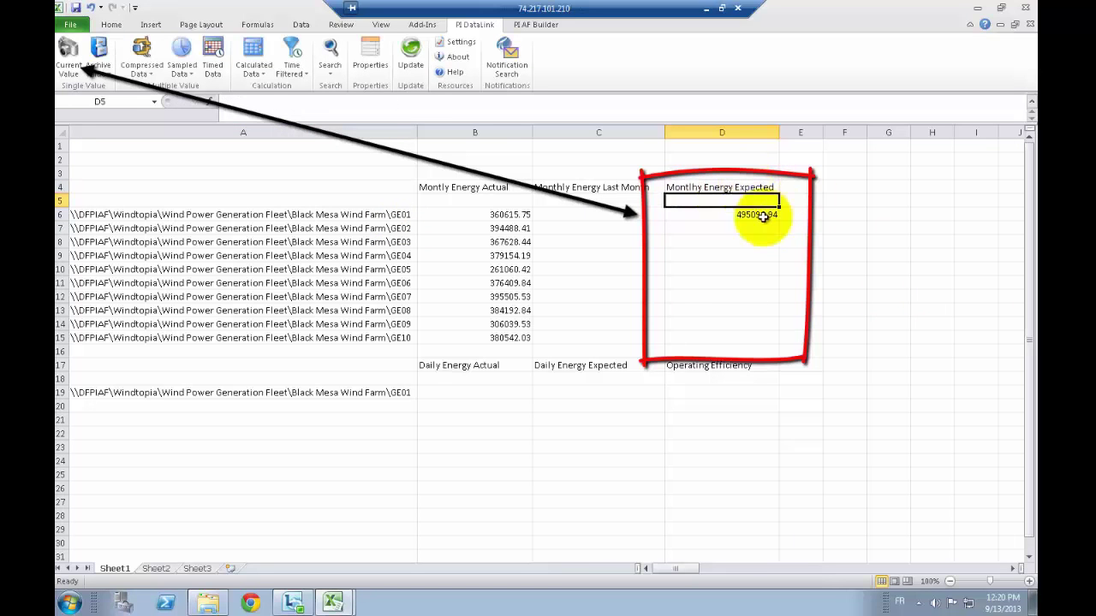
Make the A6 root path reference in D6's formula relative and fill the formula down to D15
{"action": "left_click", "coordinate": [416, 101]}
{"action": "key", "text": "Return"}
{"action": "left_click", "coordinate": [775, 219]}
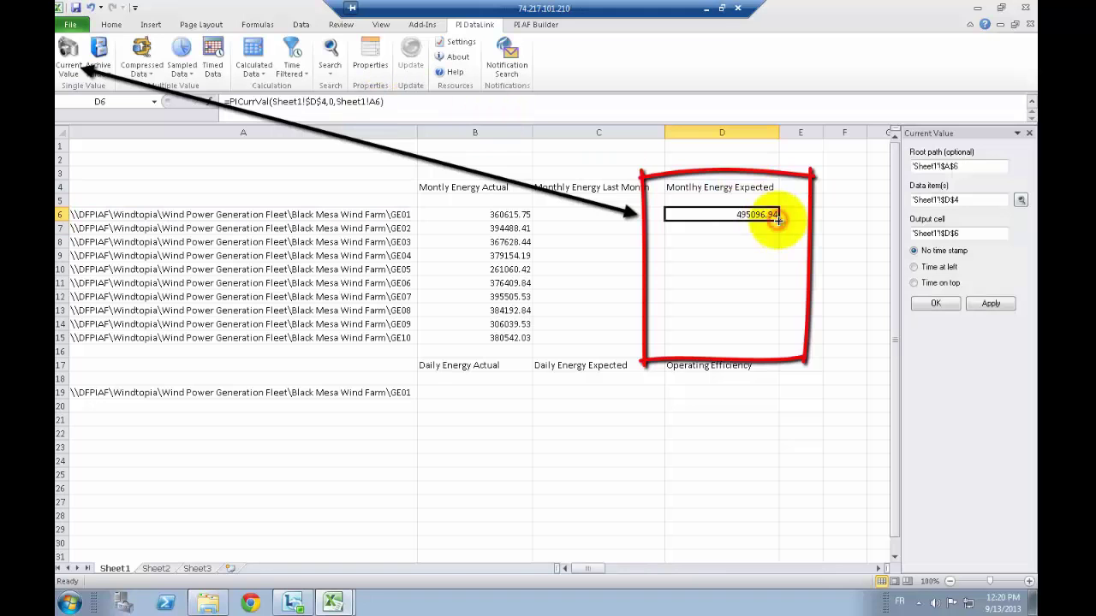
{"action": "left_click_drag", "start_coordinate": [779, 220], "coordinate": [773, 346]}
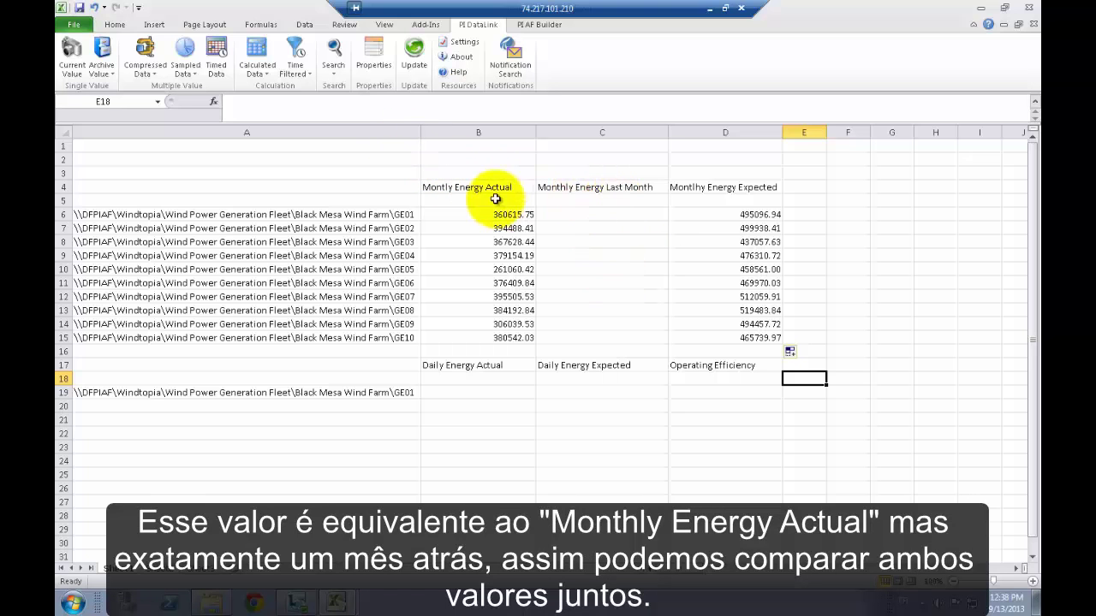
Start an Archive Value function for C6 with cell A6 as root path and B4 as data item
{"action": "left_click", "coordinate": [568, 187]}
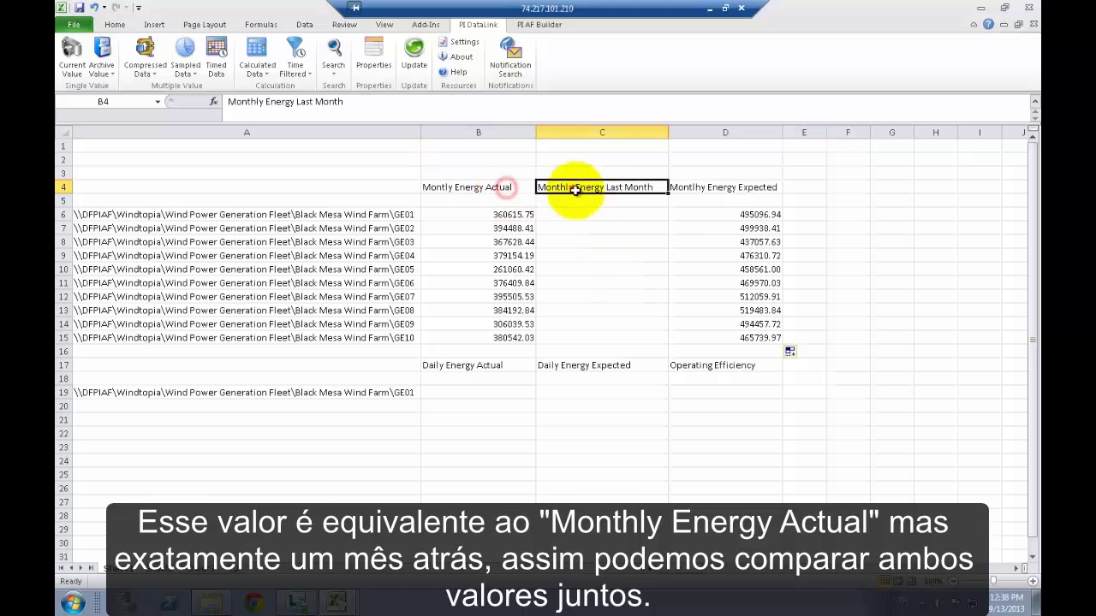
{"action": "left_click", "coordinate": [612, 217]}
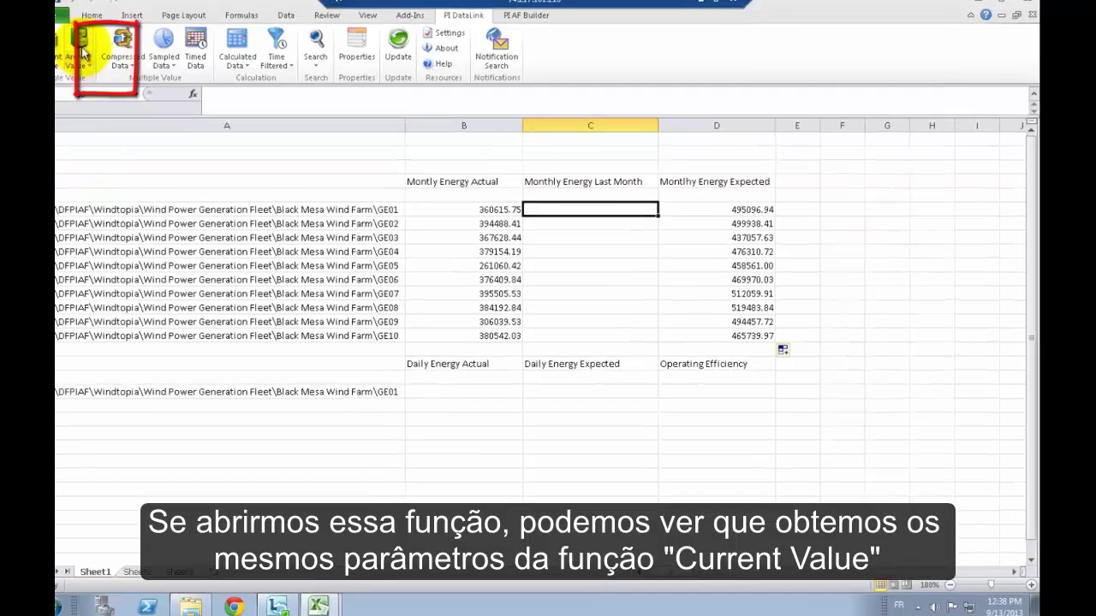
{"action": "left_click", "coordinate": [83, 53]}
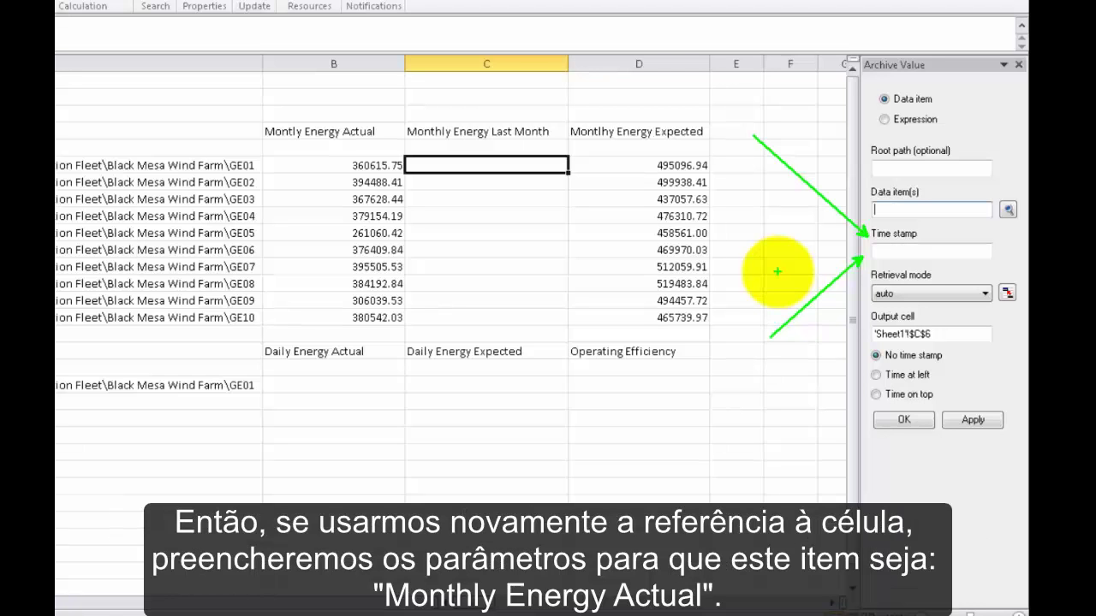
{"action": "left_click", "coordinate": [882, 166]}
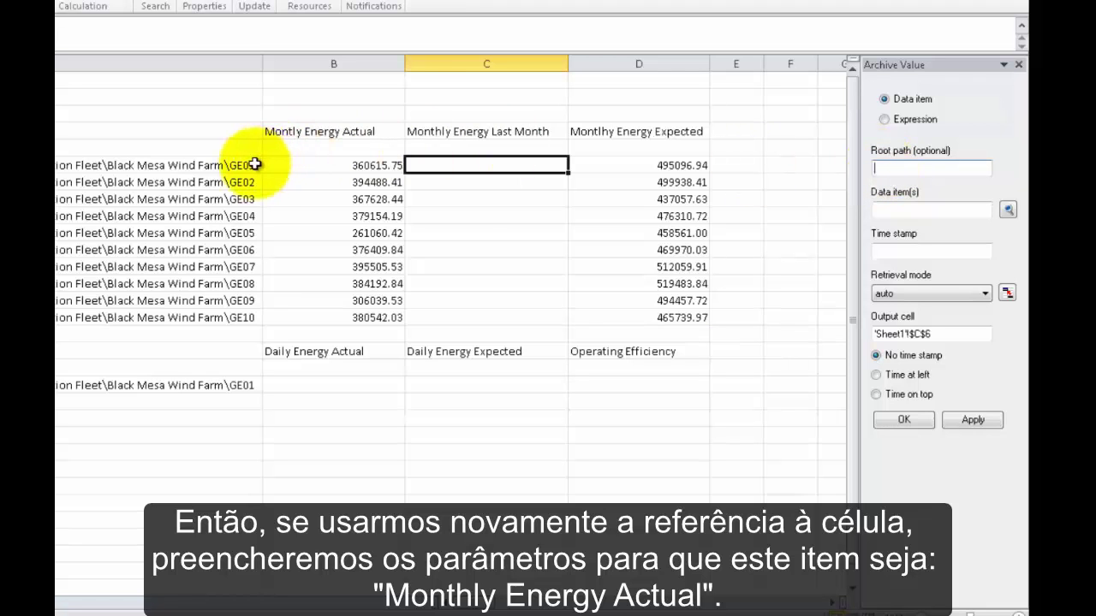
{"action": "left_click", "coordinate": [875, 209]}
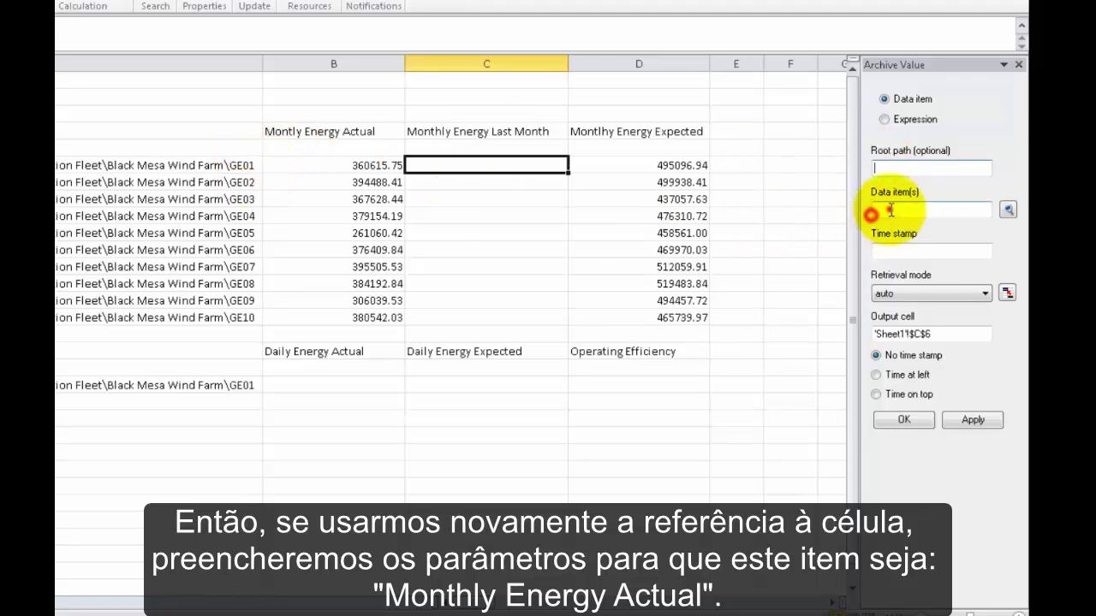
{"action": "left_click", "coordinate": [351, 135]}
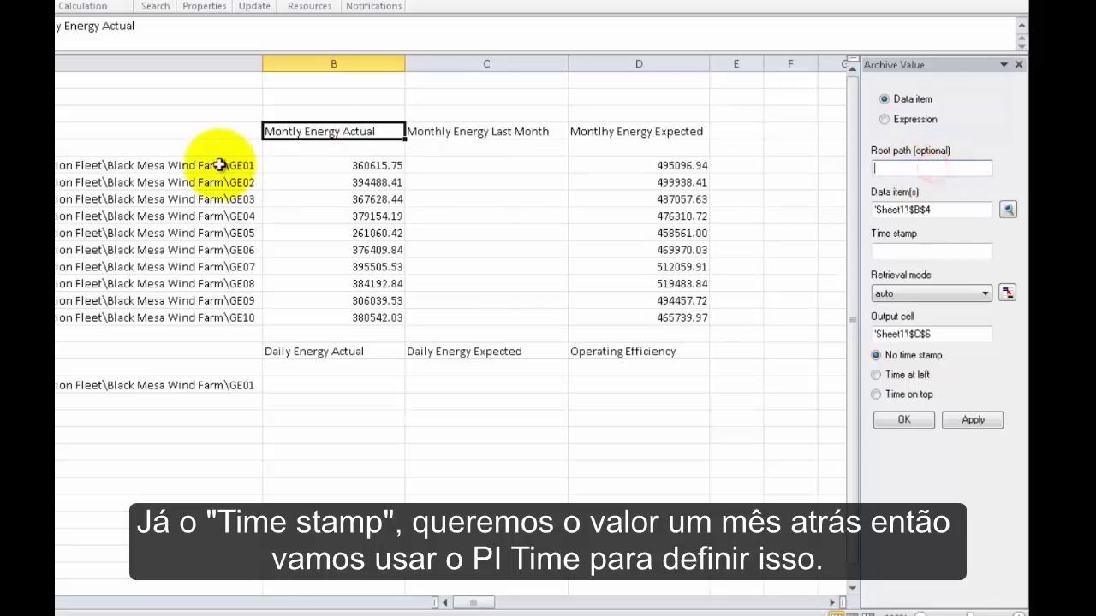
{"action": "left_click", "coordinate": [249, 164]}
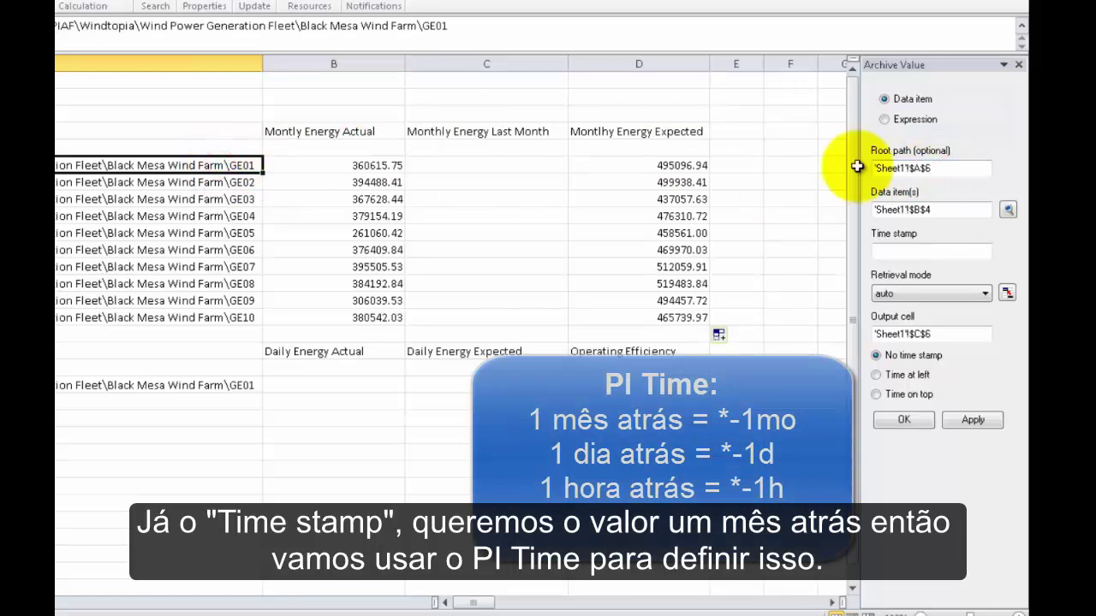
Set the Archive Value time stamp to *-1mo and insert the function in C6 with no time stamp shown
{"action": "left_click", "coordinate": [961, 254]}
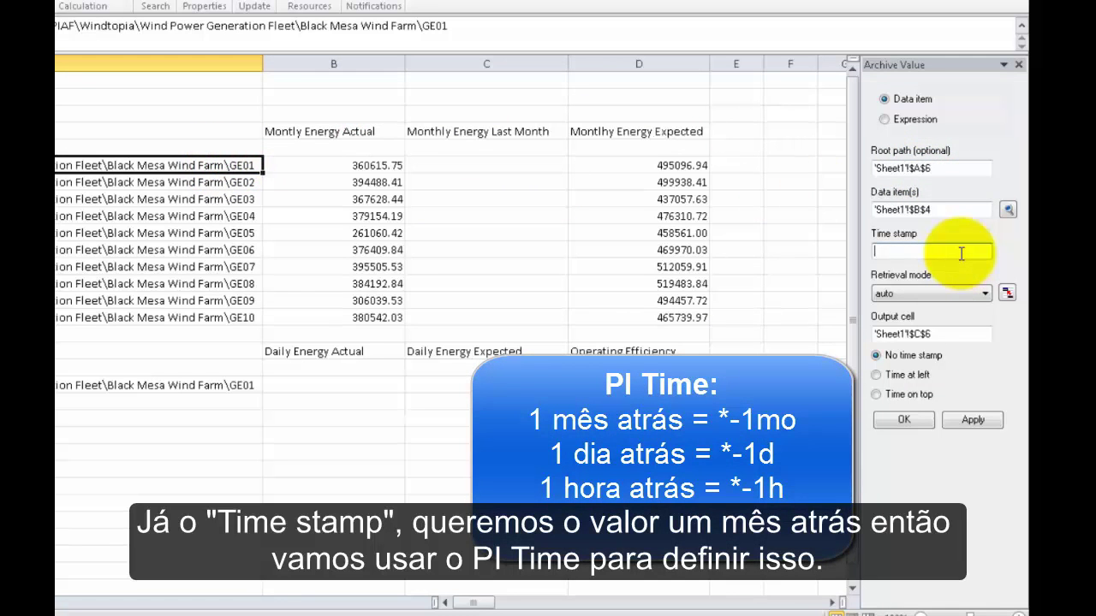
{"action": "type", "text": "*"}
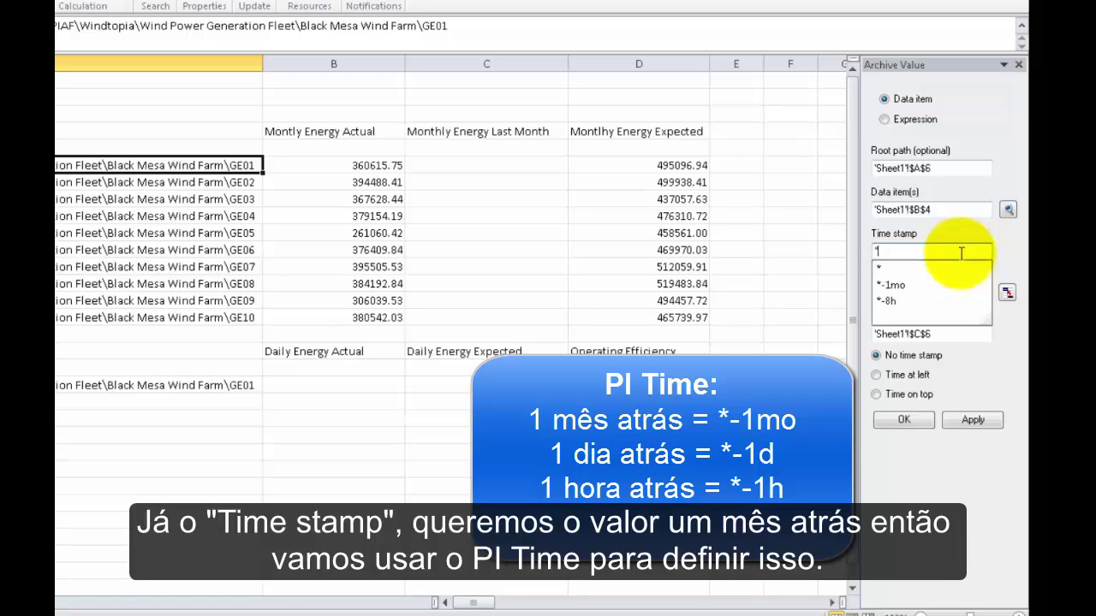
{"action": "type", "text": "-1"}
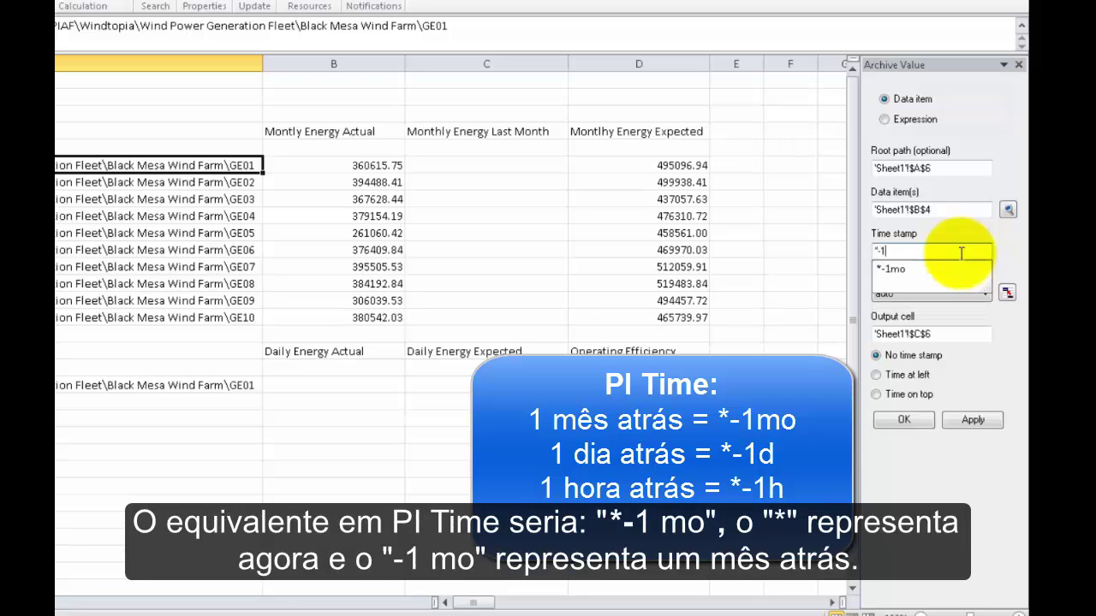
{"action": "type", "text": "mo"}
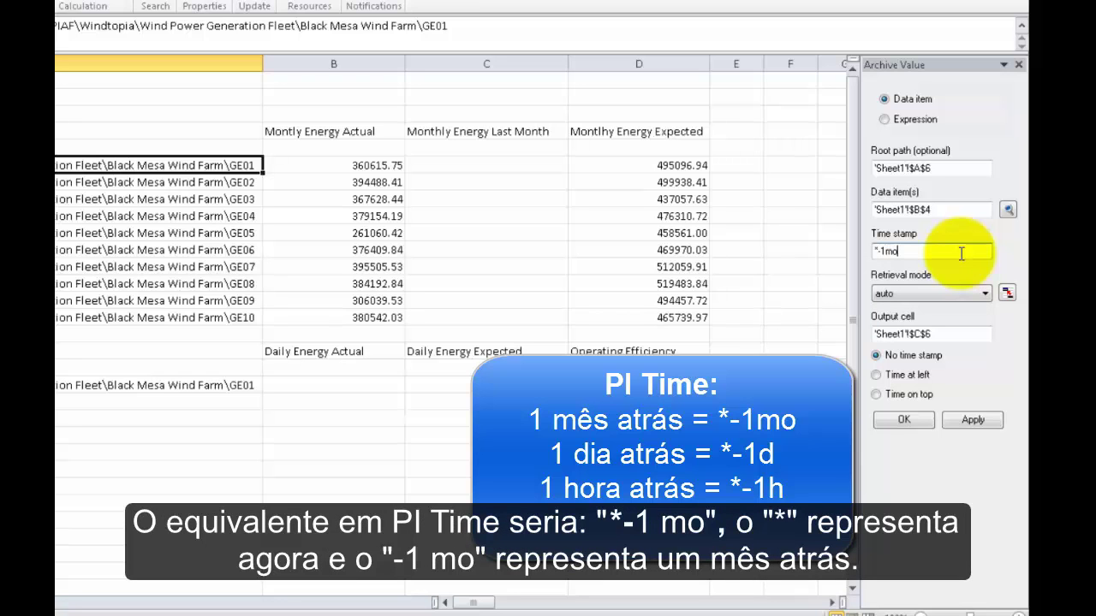
{"action": "left_click", "coordinate": [849, 237]}
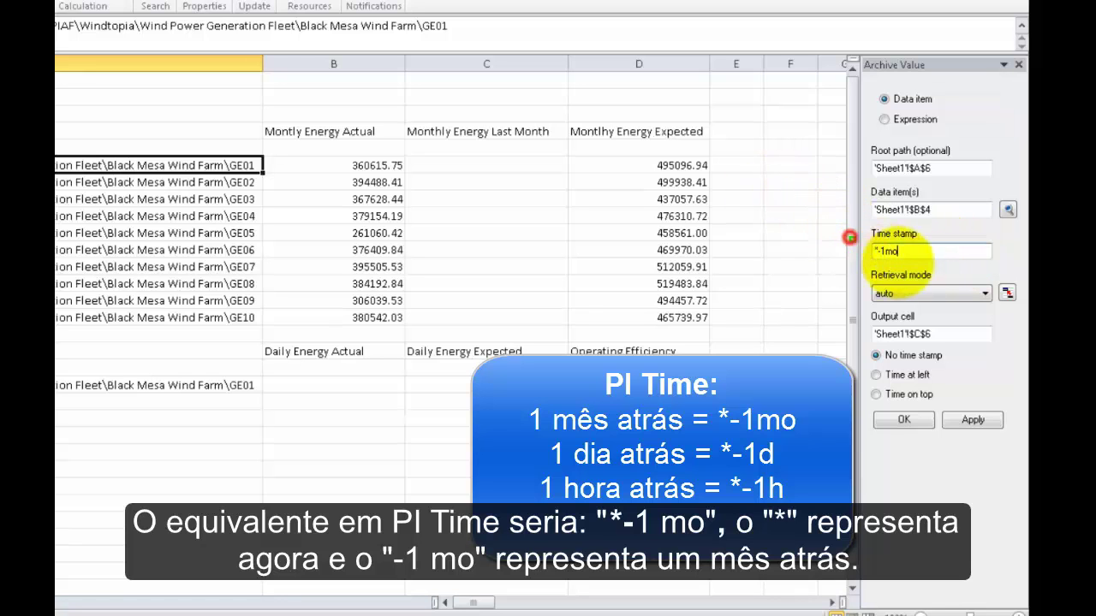
{"action": "left_click_drag", "start_coordinate": [849, 237], "coordinate": [928, 274]}
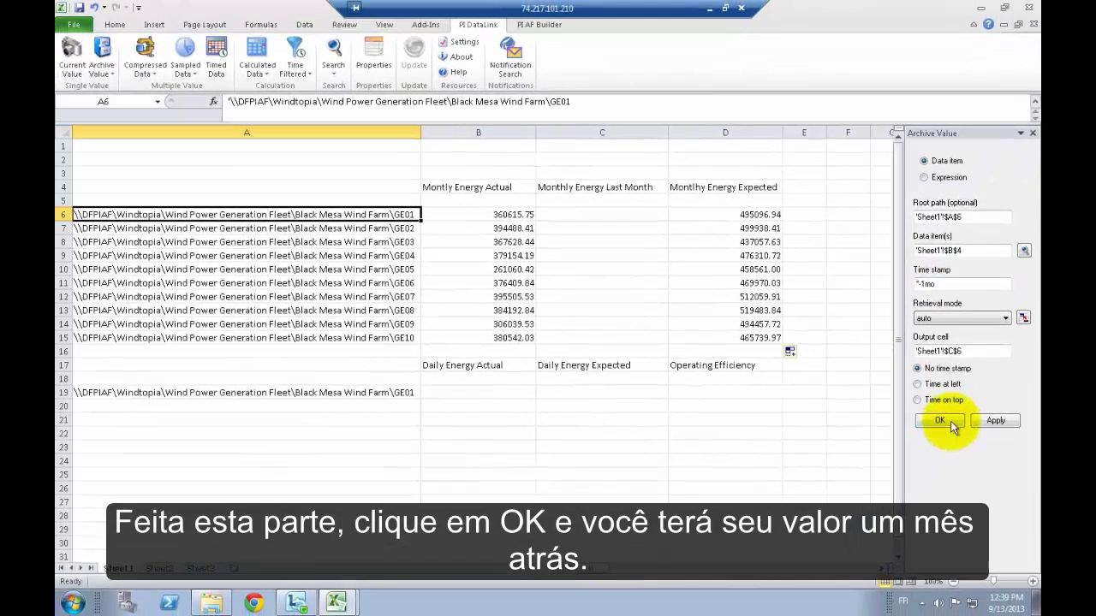
{"action": "left_click", "coordinate": [941, 422]}
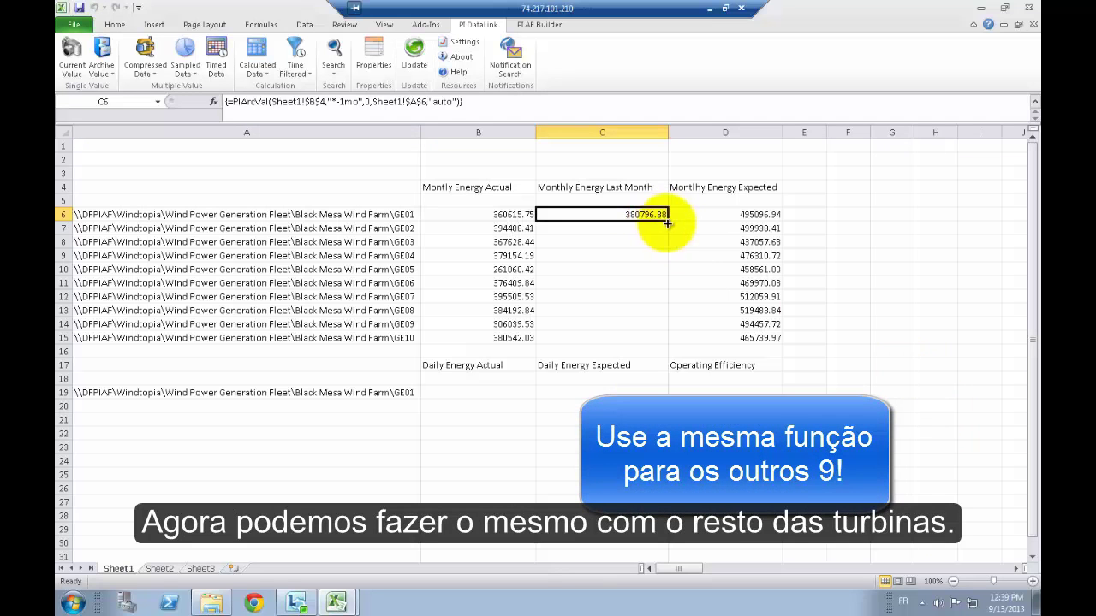
Fill C6's formula down to C15 and set the root path references in C7 through C10 to A7 through A10
{"action": "left_click_drag", "start_coordinate": [667, 222], "coordinate": [668, 343]}
{"action": "left_click", "coordinate": [599, 228]}
{"action": "left_click", "coordinate": [425, 101]}
{"action": "key", "text": "BackSpace"}
{"action": "type", "text": "7"}
{"action": "left_click", "coordinate": [425, 102]}
{"action": "key", "text": "BackSpace"}
{"action": "type", "text": "8"}
{"action": "left_click", "coordinate": [425, 102]}
{"action": "key", "text": "BackSpace"}
{"action": "type", "text": "9"}
{"action": "left_click", "coordinate": [426, 102]}
{"action": "key", "text": "BackSpace"}
{"action": "type", "text": "10"}
Set the root path references in the C11 through C15 formulas to A11 through A15 respectively
{"action": "left_click", "coordinate": [427, 101]}
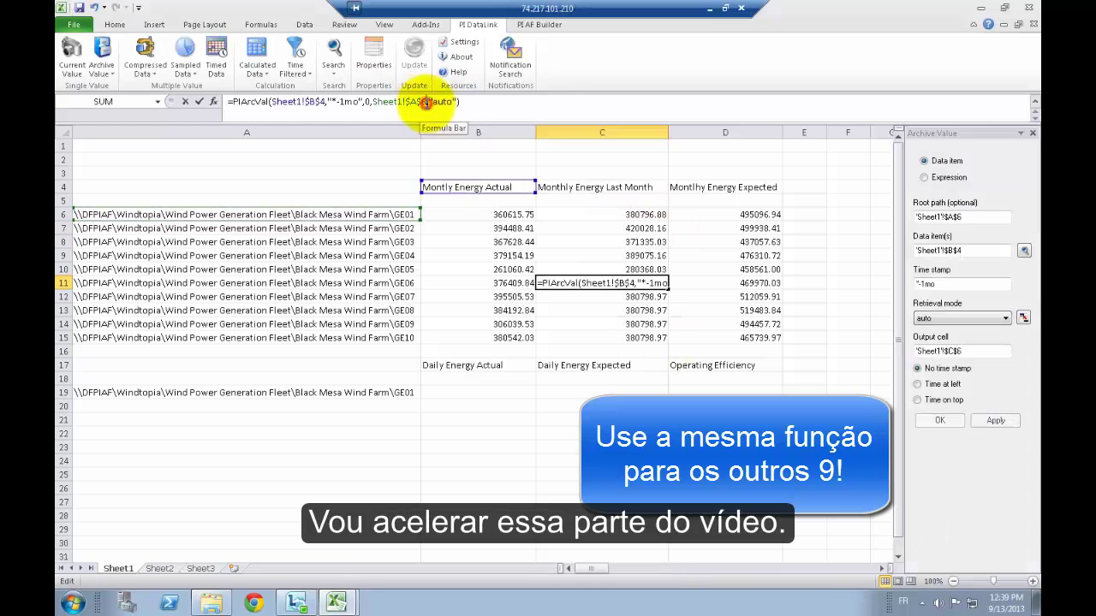
{"action": "key", "text": "BackSpace"}
{"action": "type", "text": "11"}
{"action": "left_click", "coordinate": [427, 102]}
{"action": "key", "text": "BackSpace"}
{"action": "type", "text": "12"}
{"action": "key", "text": "BackSpace"}
{"action": "type", "text": "13"}
{"action": "left_click", "coordinate": [427, 102]}
{"action": "key", "text": "BackSpace"}
{"action": "type", "text": "14"}
{"action": "left_click", "coordinate": [426, 102]}
{"action": "key", "text": "BackSpace"}
{"action": "type", "text": "15"}
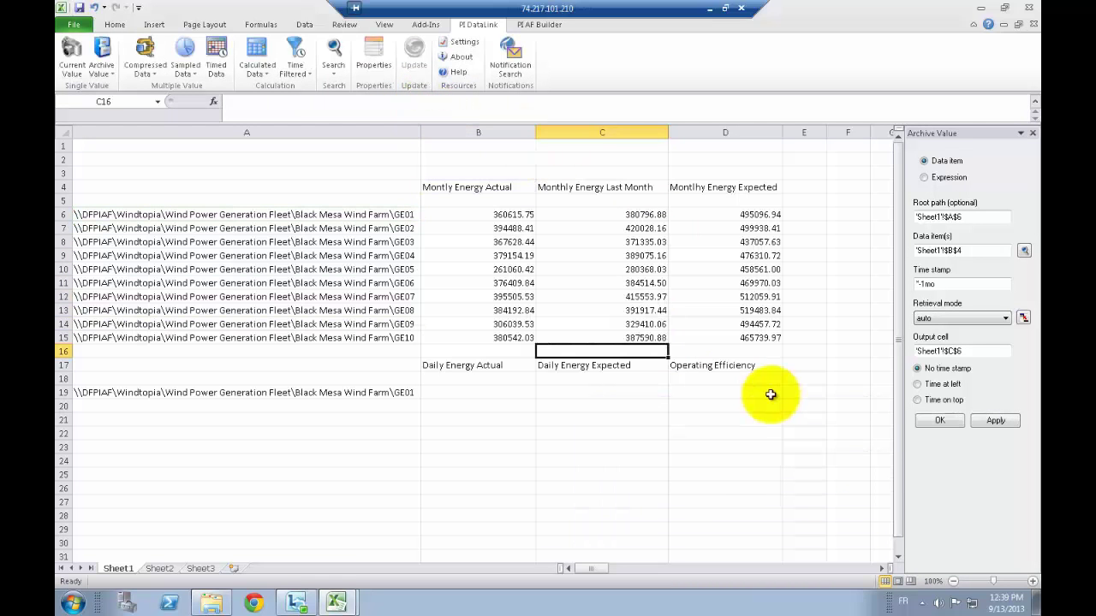
Insert a Current Value function with root path A19, data items B17:D17, output cell B19 and no time stamp
{"action": "left_click", "coordinate": [768, 391]}
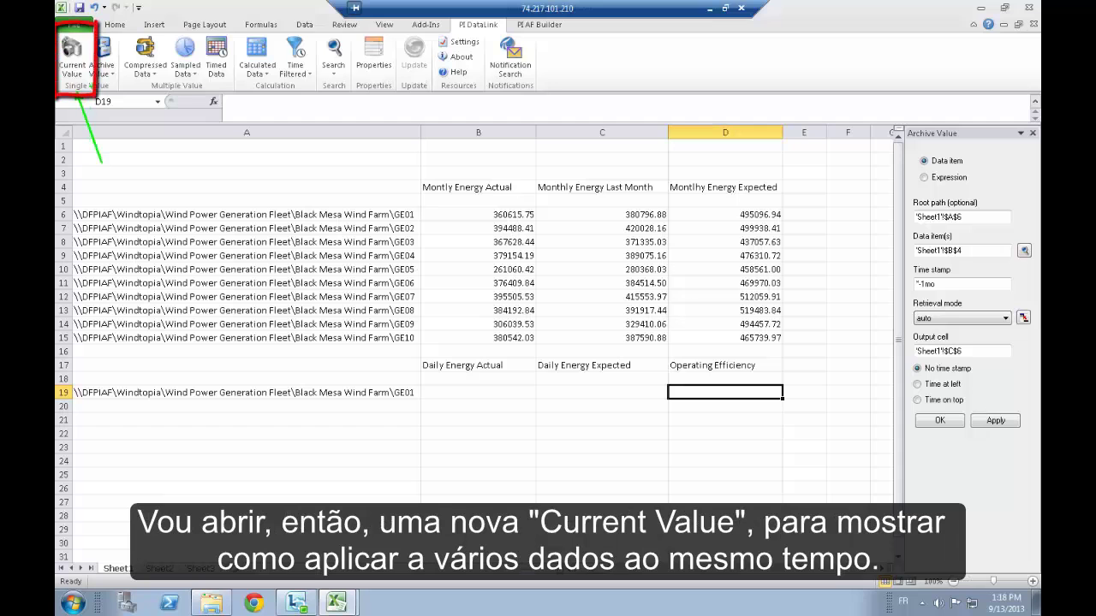
{"action": "left_click", "coordinate": [72, 49]}
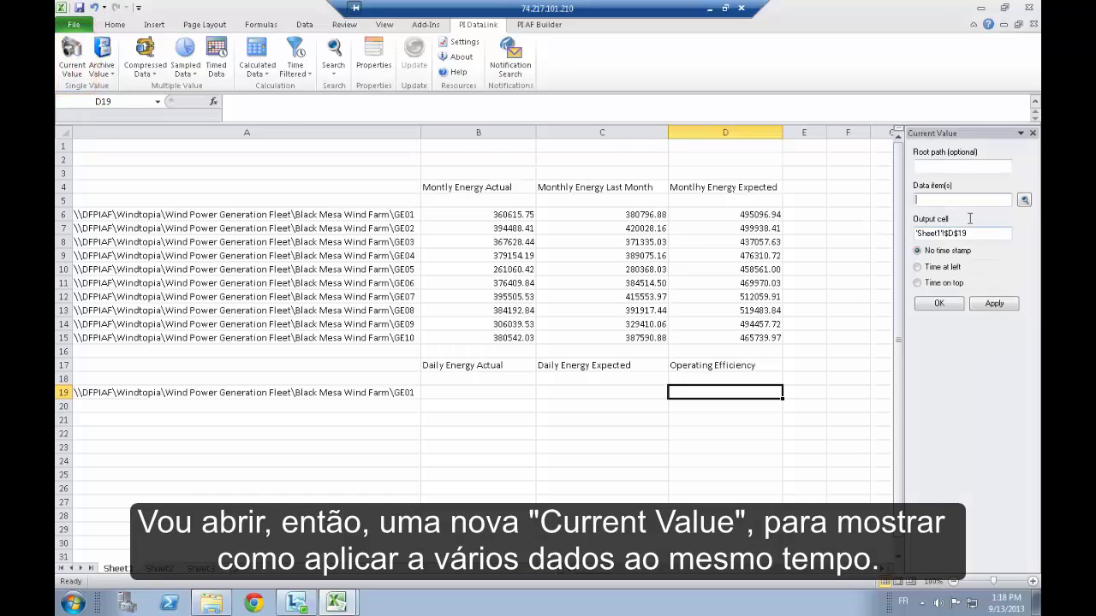
{"action": "left_click", "coordinate": [945, 162]}
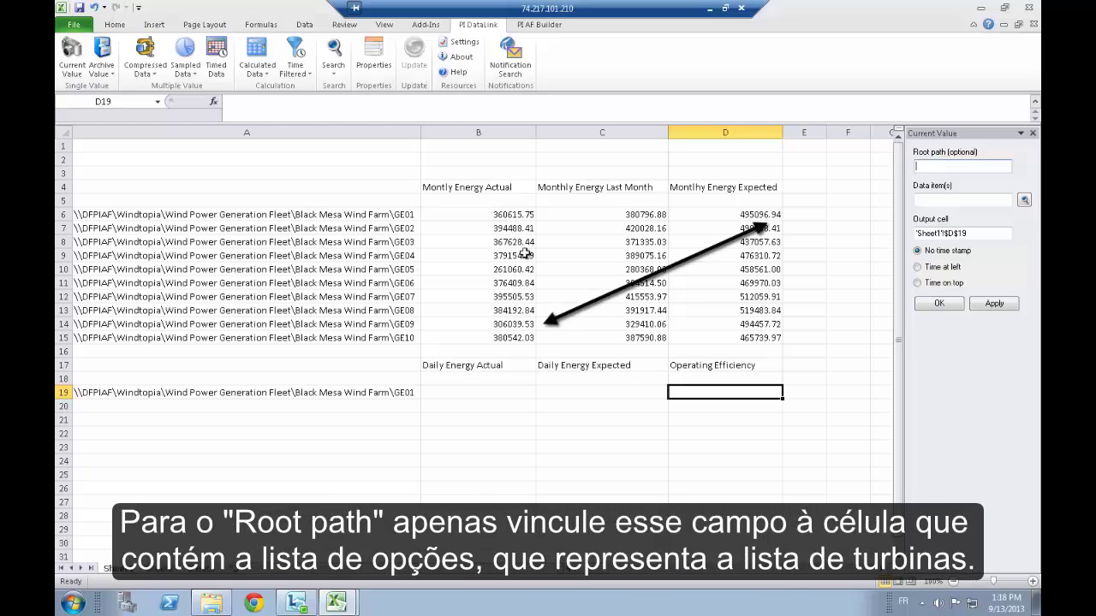
{"action": "left_click", "coordinate": [376, 391]}
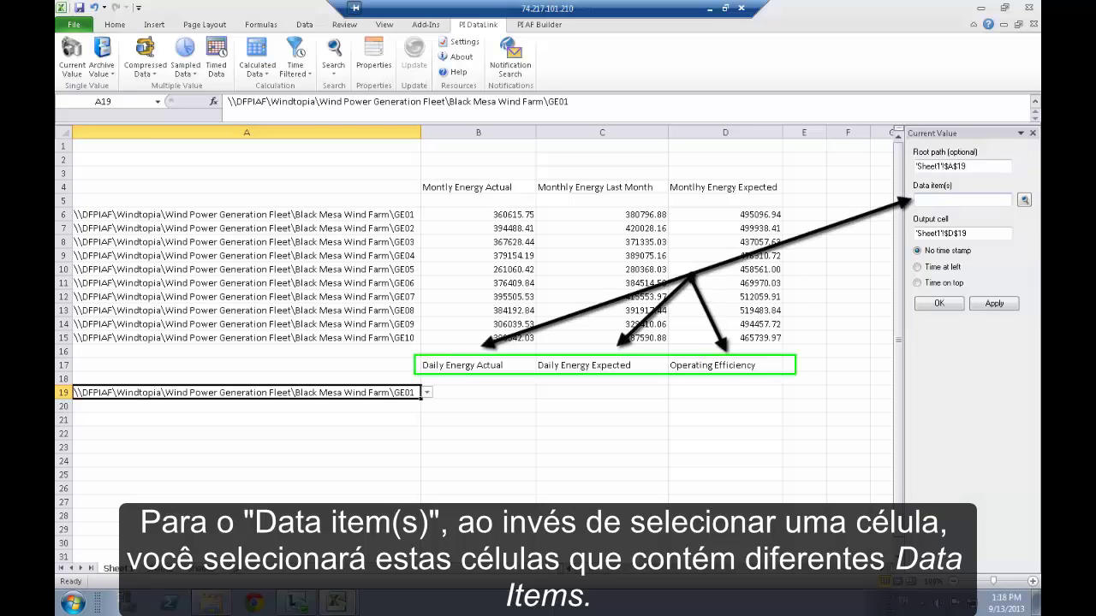
{"action": "left_click", "coordinate": [936, 200]}
{"action": "left_click_drag", "start_coordinate": [513, 364], "coordinate": [705, 365]}
{"action": "left_click", "coordinate": [981, 234]}
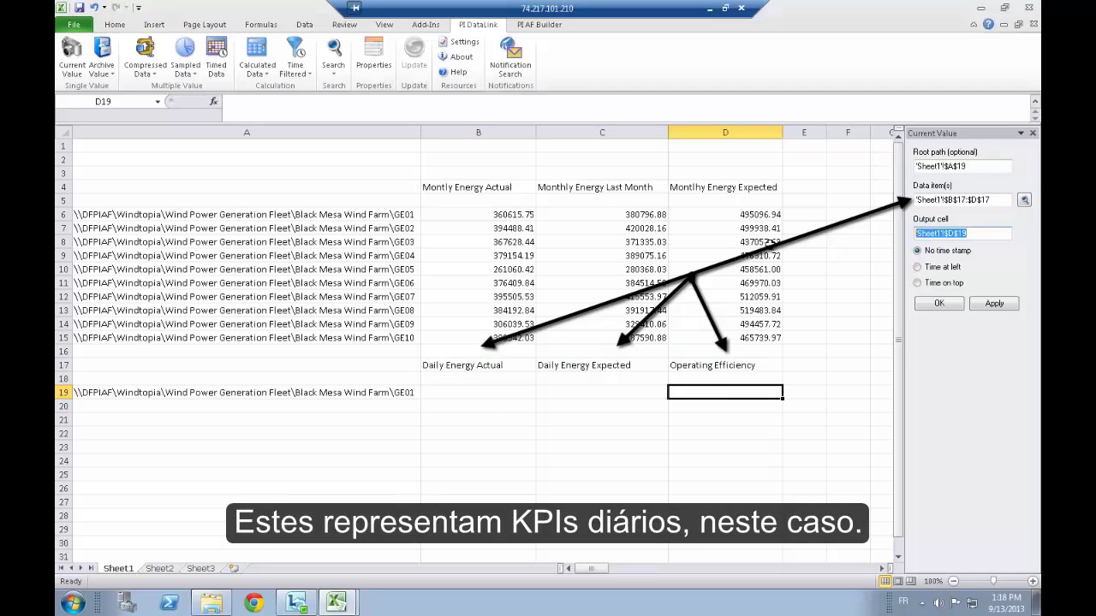
{"action": "left_click", "coordinate": [494, 392]}
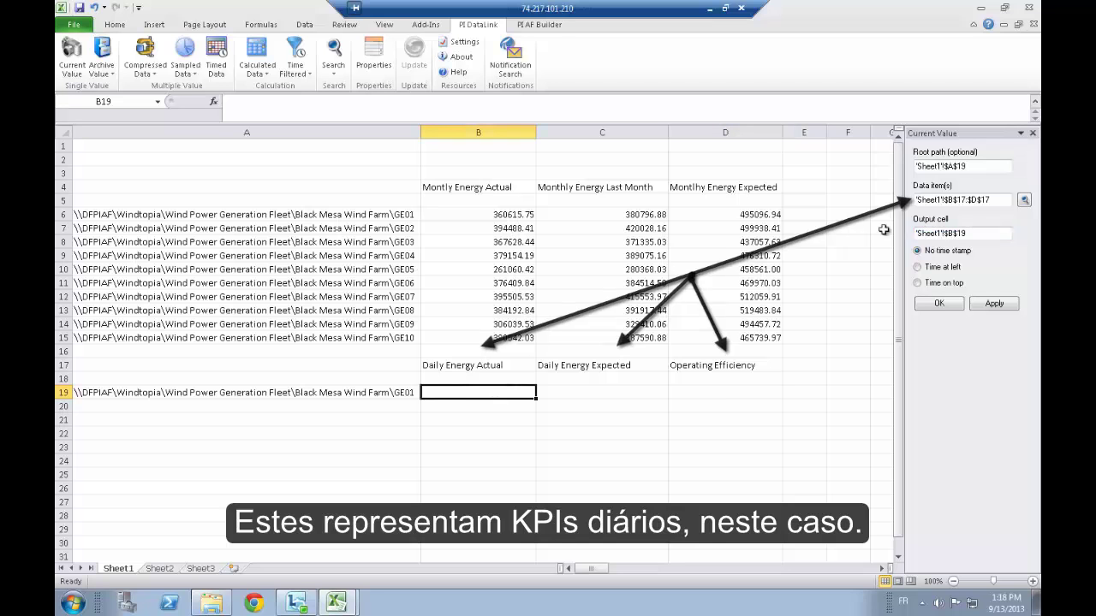
{"action": "left_click", "coordinate": [940, 304]}
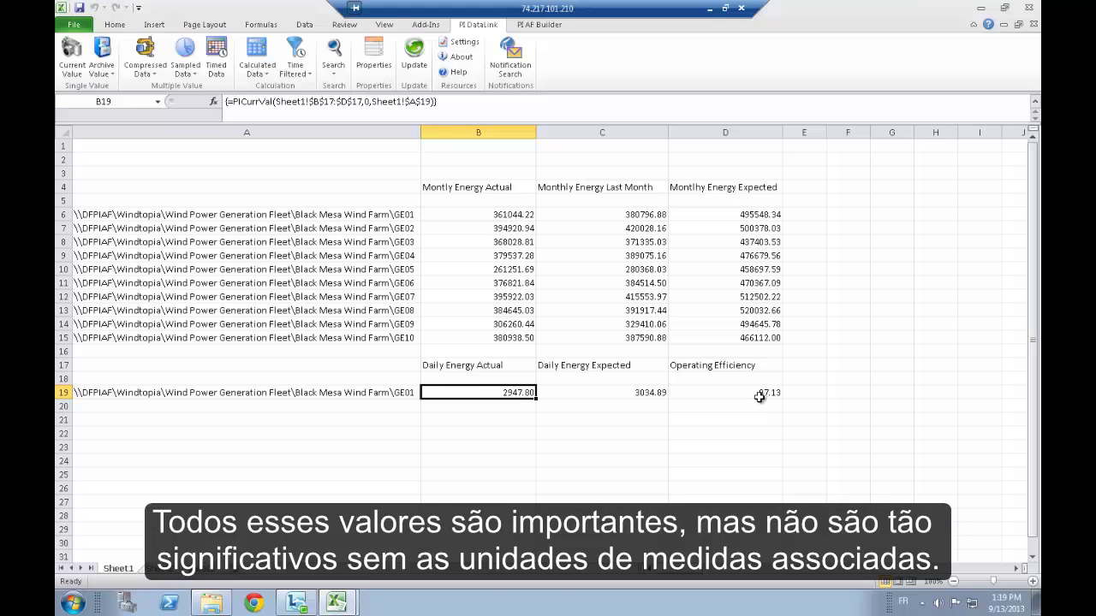
Insert a Properties function in B18 with root path A19, data items B17:D17 and property uom
{"action": "left_click", "coordinate": [512, 378]}
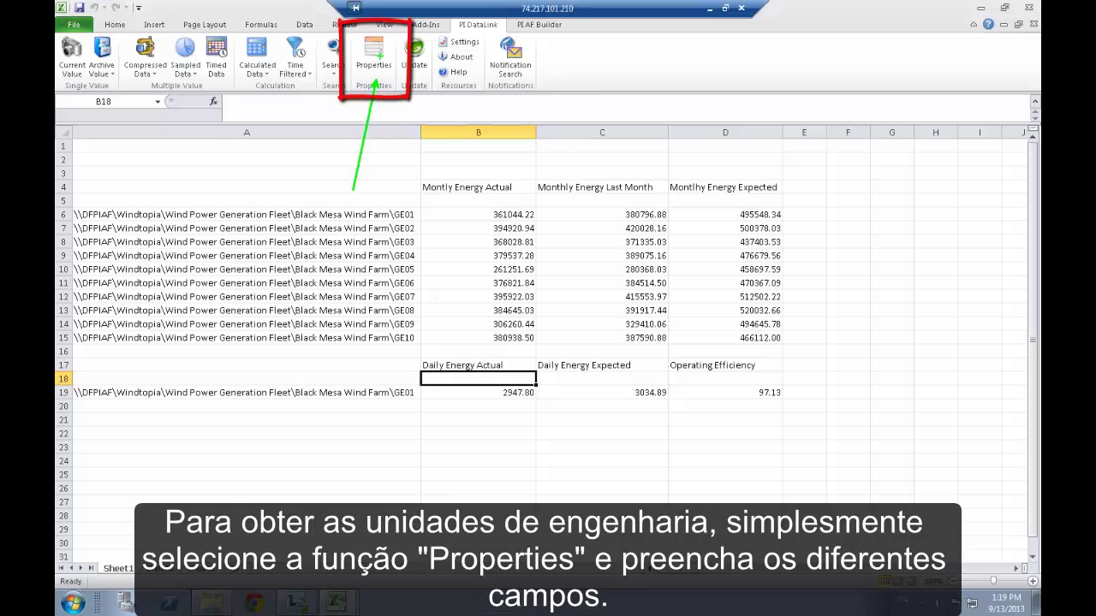
{"action": "left_click", "coordinate": [374, 53]}
{"action": "left_click", "coordinate": [968, 167]}
{"action": "left_click", "coordinate": [396, 394]}
{"action": "left_click_drag", "start_coordinate": [505, 365], "coordinate": [728, 365]}
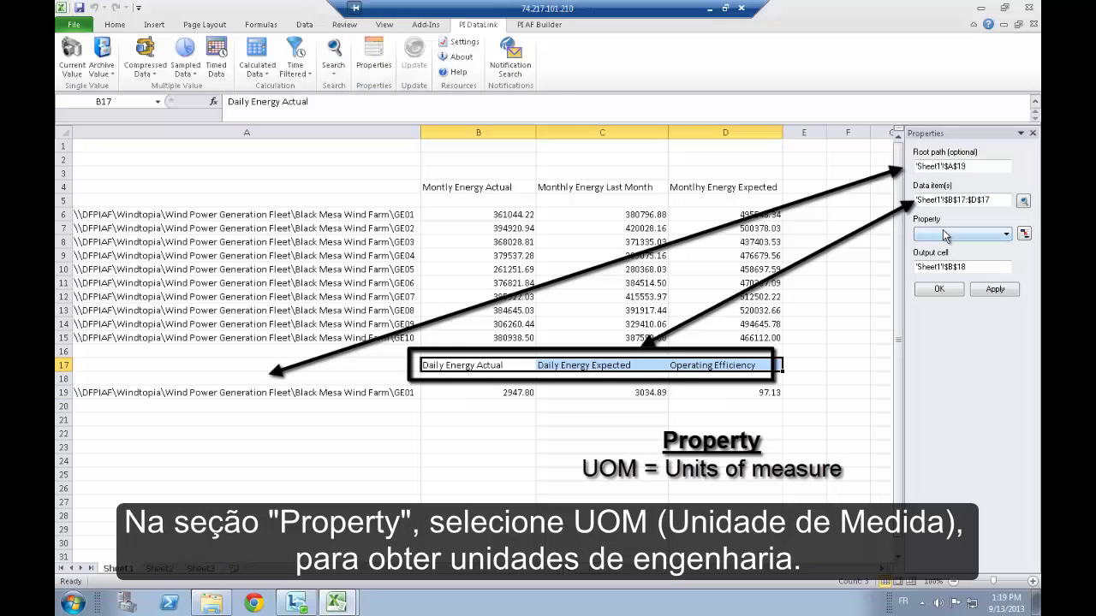
{"action": "left_click", "coordinate": [945, 235]}
{"action": "left_click", "coordinate": [932, 270]}
{"action": "left_click", "coordinate": [930, 274]}
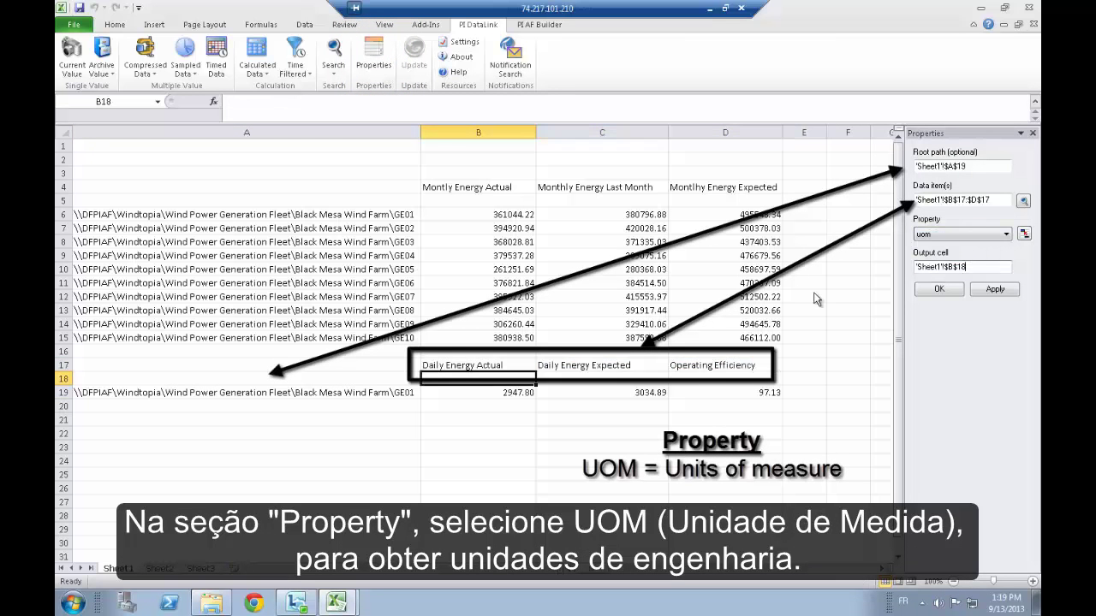
{"action": "left_click", "coordinate": [940, 289]}
{"action": "left_click", "coordinate": [861, 406]}
Insert a Properties function in B5 that returns the unit of measure for the data item in B4
{"action": "left_click", "coordinate": [478, 200]}
{"action": "left_click", "coordinate": [369, 71]}
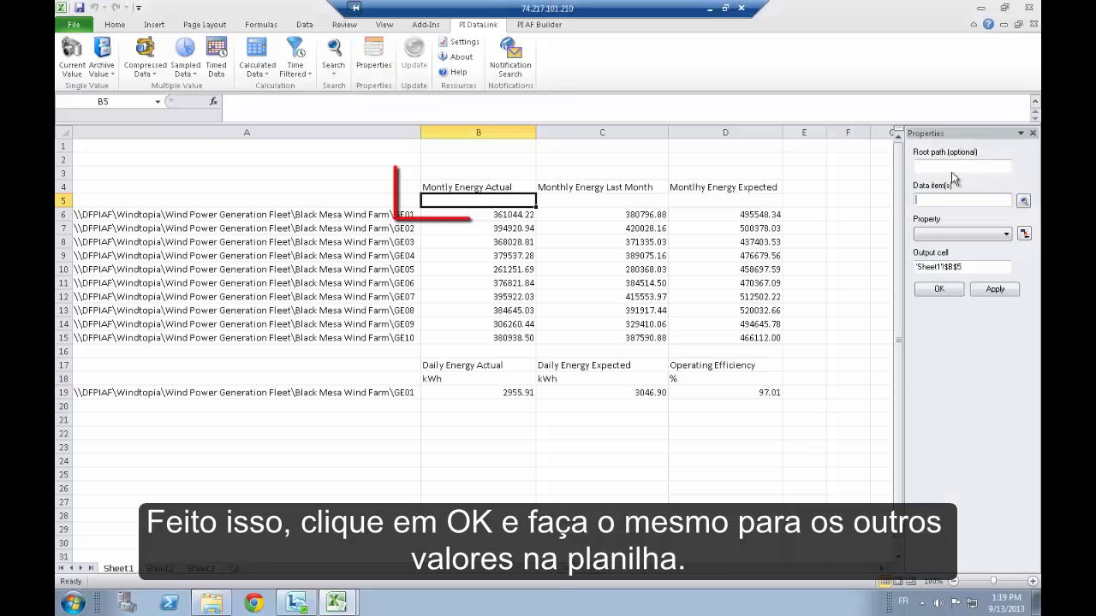
{"action": "left_click", "coordinate": [494, 187]}
{"action": "left_click", "coordinate": [939, 289]}
Copy the unit of measure from B5 into C5 and D5
{"action": "key", "text": "ctrl+c"}
{"action": "left_click", "coordinate": [602, 200]}
{"action": "key", "text": "ctrl+v"}
{"action": "left_click", "coordinate": [725, 200]}
{"action": "key", "text": "ctrl+v"}
{"action": "left_click", "coordinate": [848, 269]}
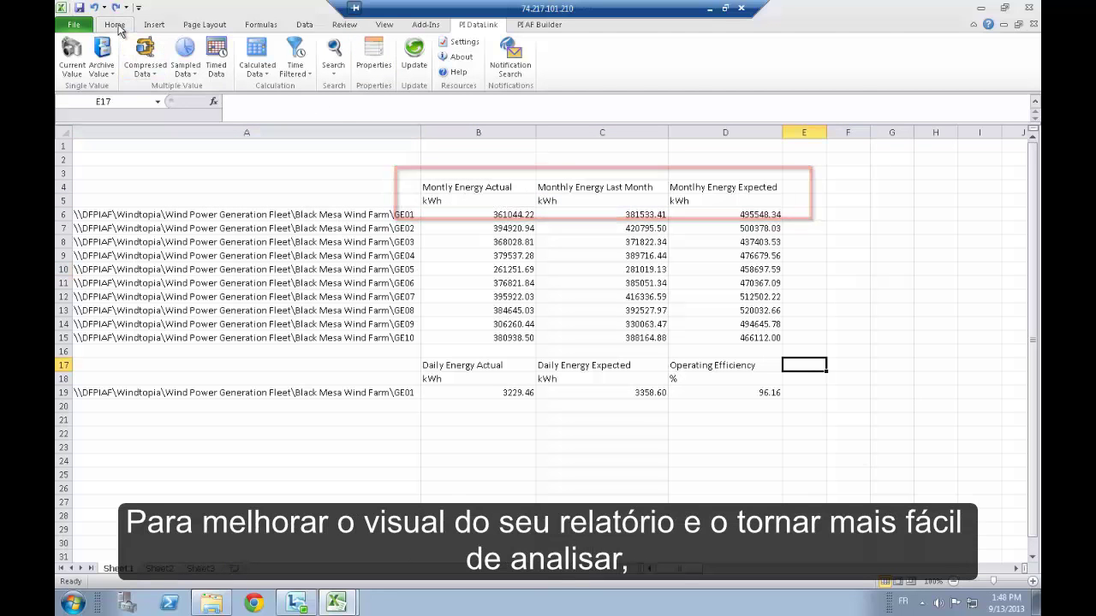
Apply blue gradient Data Bars conditional formatting to the monthly energy values in B6:D15
{"action": "left_click", "coordinate": [117, 25]}
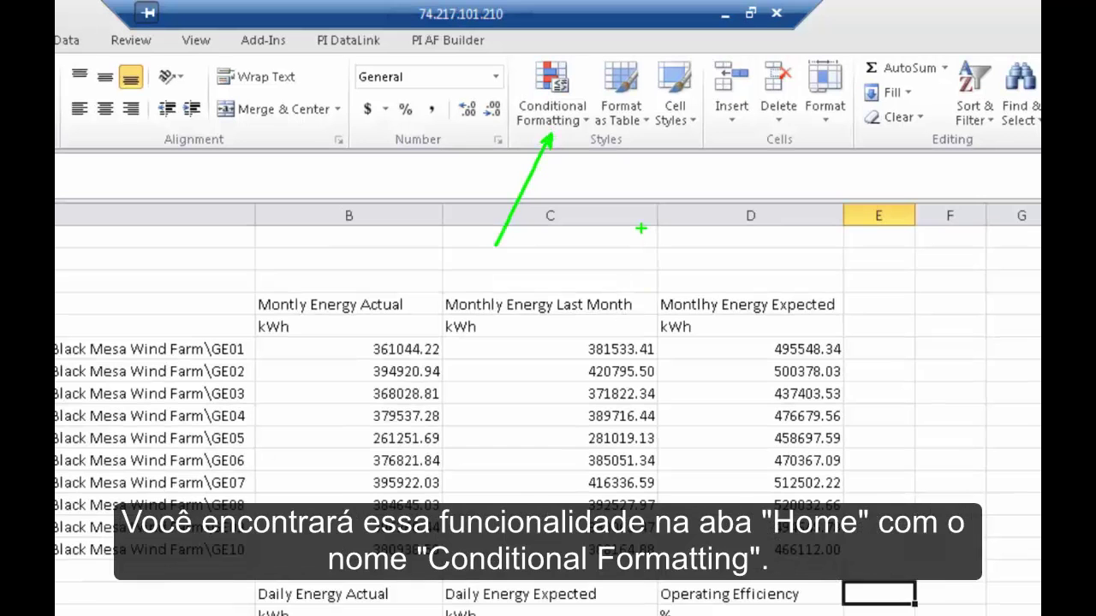
{"action": "left_click", "coordinate": [570, 115]}
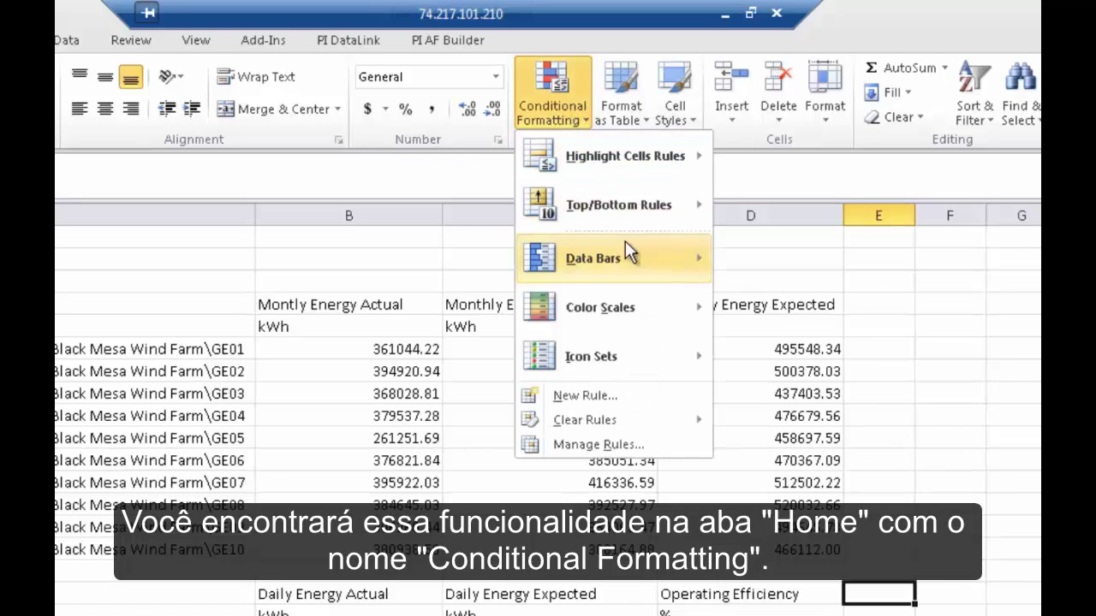
{"action": "mouse_move", "coordinate": [604, 235]}
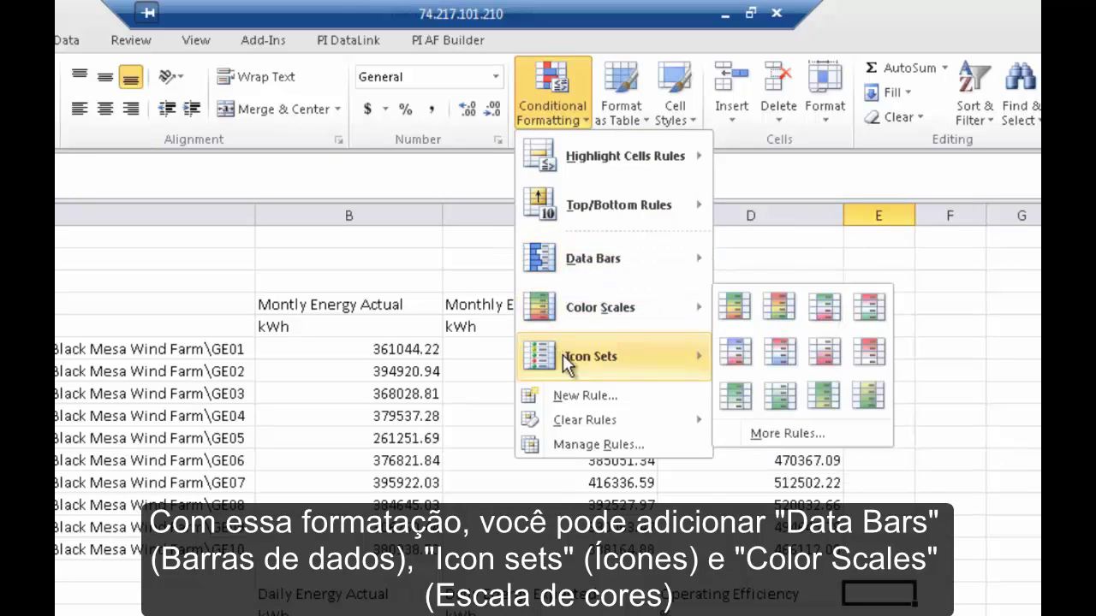
{"action": "mouse_move", "coordinate": [568, 355]}
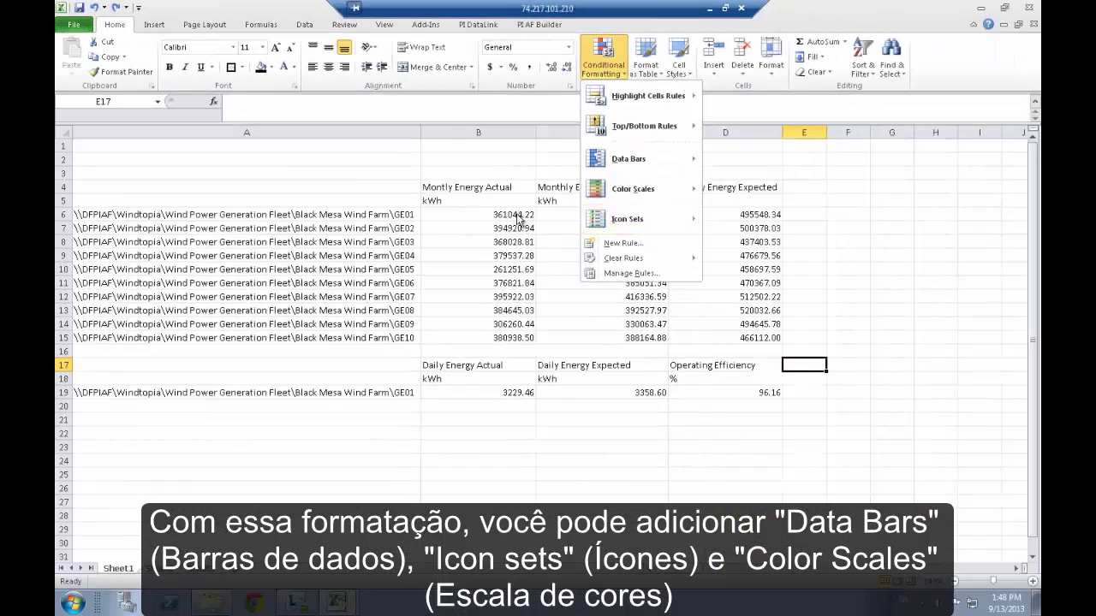
{"action": "left_click", "coordinate": [504, 238]}
{"action": "left_click_drag", "start_coordinate": [497, 214], "coordinate": [698, 337]}
{"action": "left_click", "coordinate": [614, 77]}
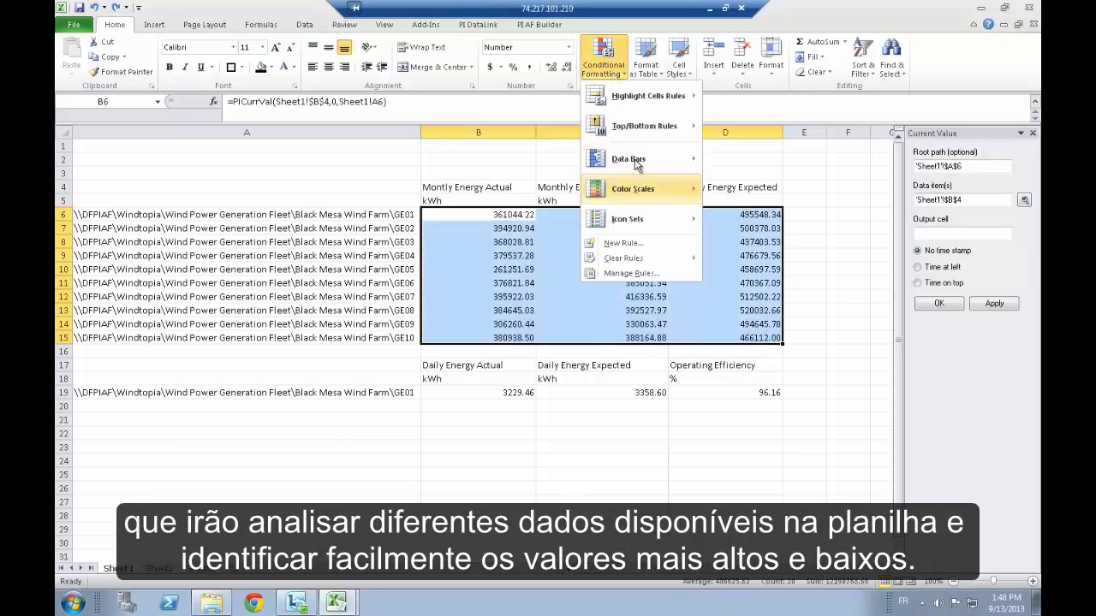
{"action": "mouse_move", "coordinate": [633, 159]}
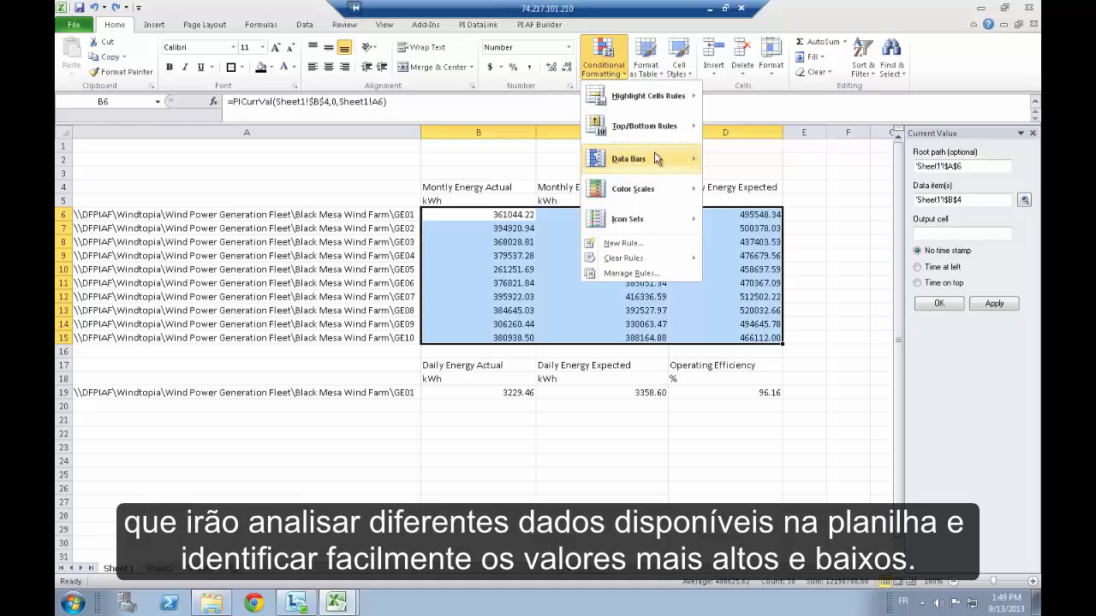
{"action": "left_click", "coordinate": [717, 172]}
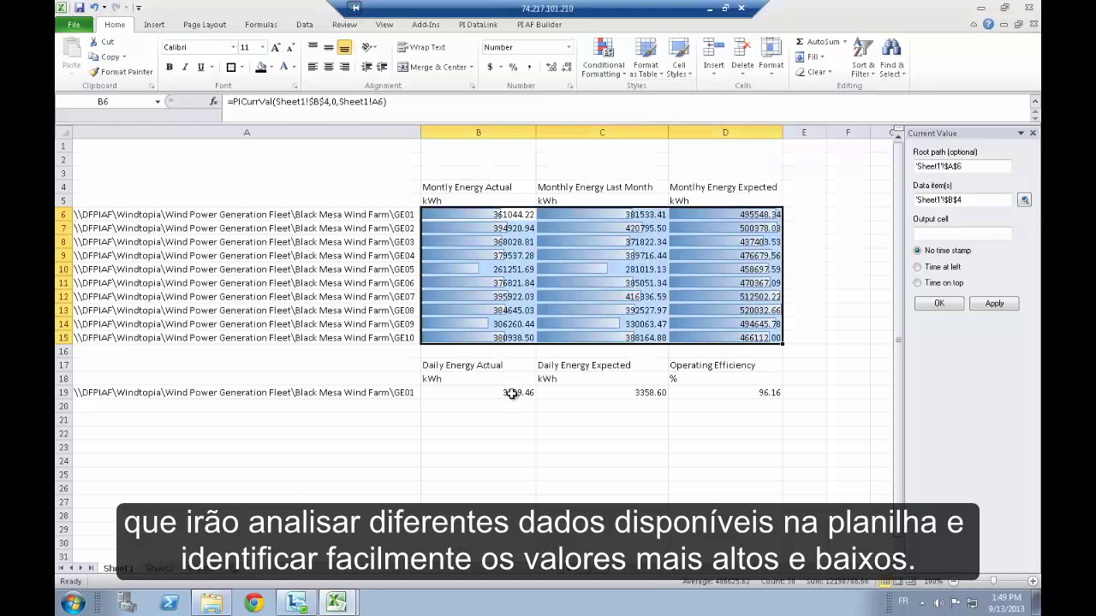
Add a Less Than highlight rule to B19 that compares it with C19, using Light Red Fill with Dark Red Text
{"action": "left_click", "coordinate": [511, 393]}
{"action": "left_click", "coordinate": [609, 75]}
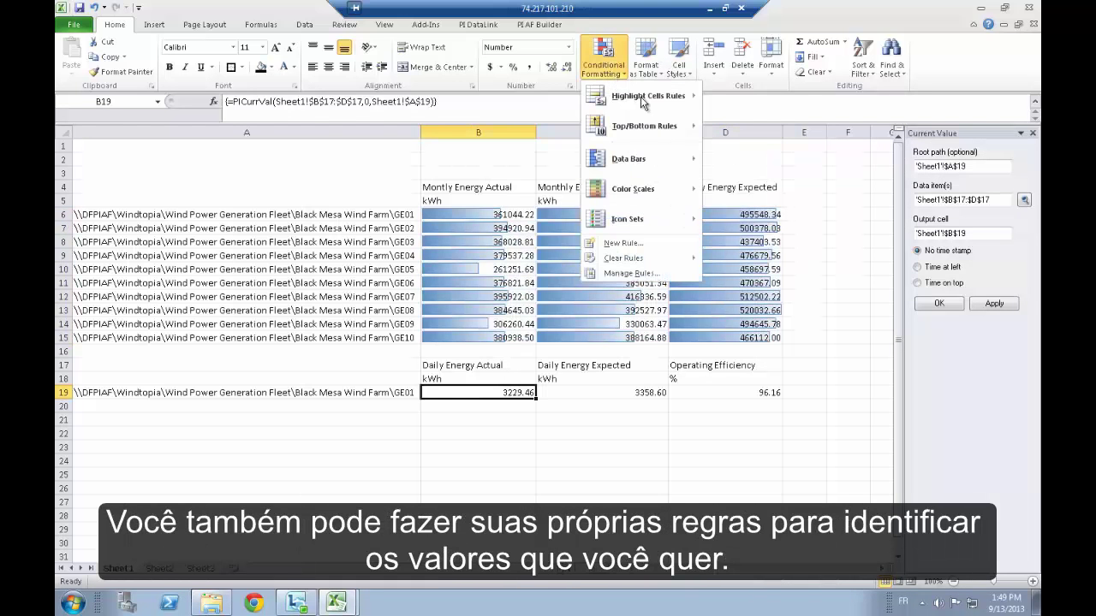
{"action": "mouse_move", "coordinate": [642, 101]}
{"action": "left_click", "coordinate": [753, 127]}
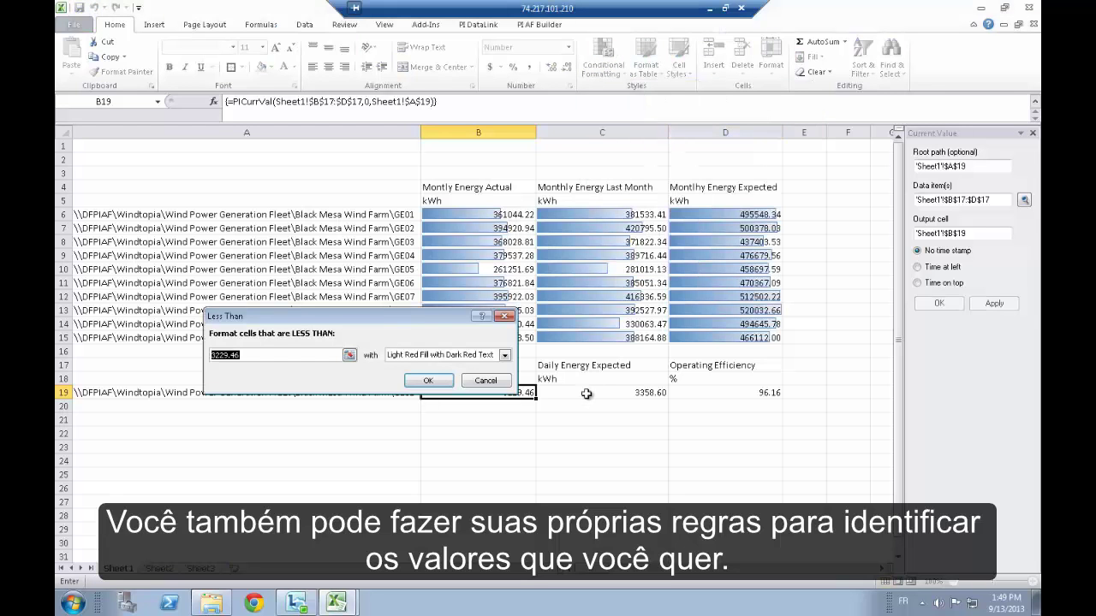
{"action": "left_click", "coordinate": [602, 393]}
{"action": "left_click", "coordinate": [428, 380]}
Add a Greater Than highlight rule to D19 with threshold 100, using Light Red Fill with Dark Red Text
{"action": "left_click", "coordinate": [753, 392]}
{"action": "left_click", "coordinate": [603, 64]}
{"action": "mouse_move", "coordinate": [685, 95]}
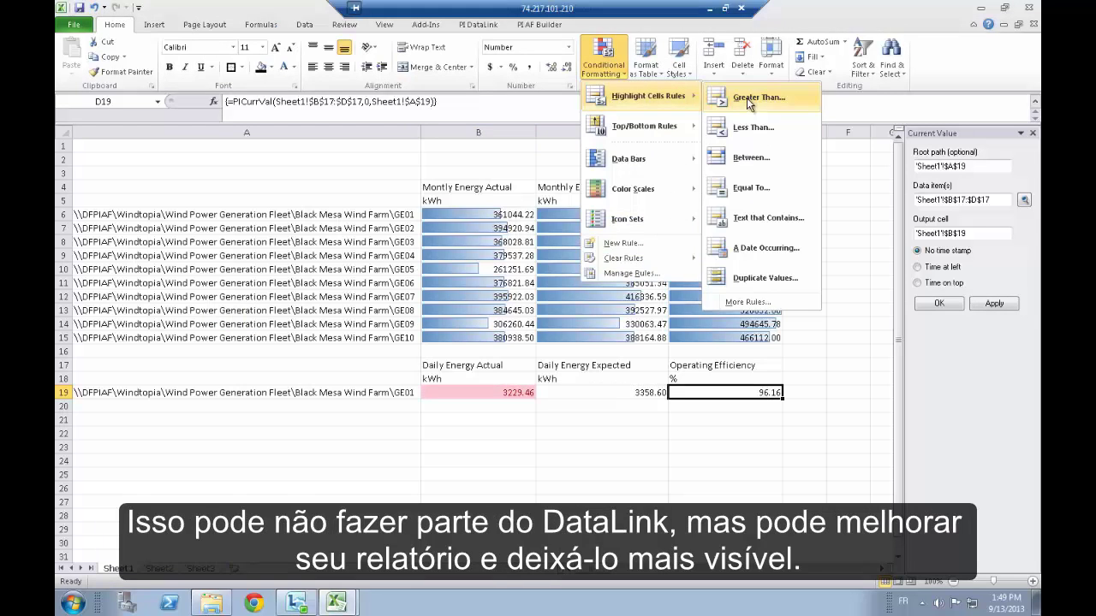
{"action": "left_click", "coordinate": [746, 97]}
{"action": "type", "text": "100"}
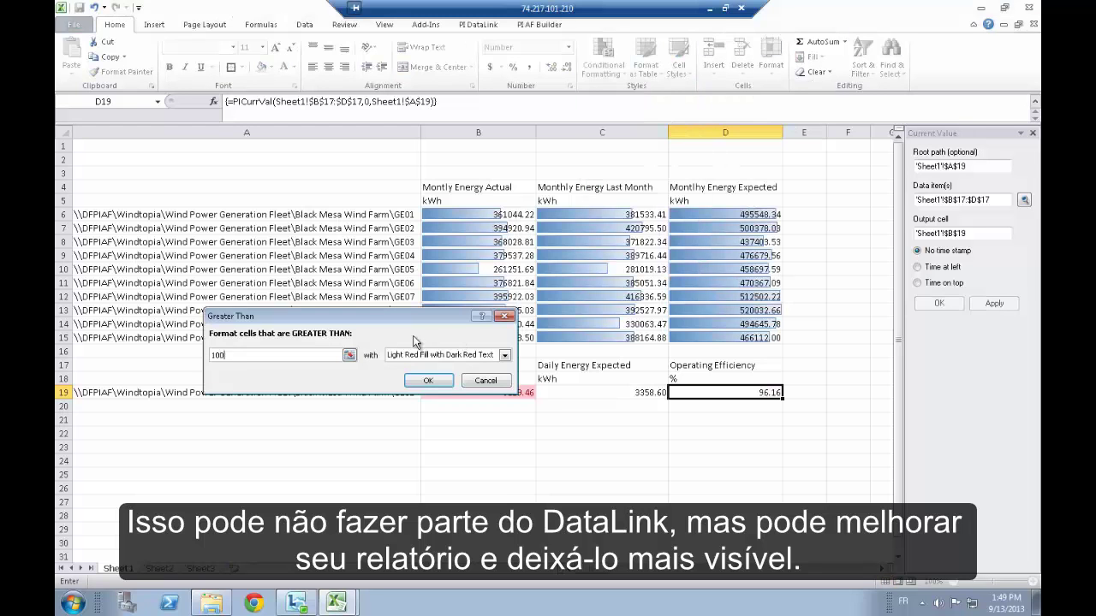
{"action": "key", "text": "Return"}
{"action": "left_click", "coordinate": [751, 433]}
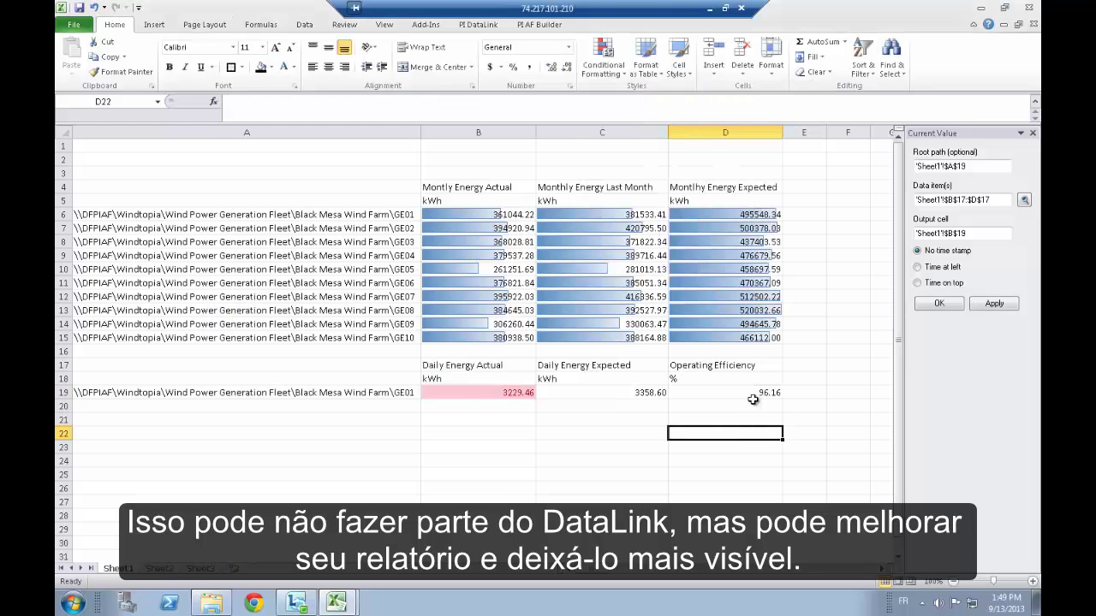
Merge and center A3:D3 and enter the title "Montlhy KPIs for Black Mesa Wind Farm"
{"action": "left_click_drag", "start_coordinate": [307, 171], "coordinate": [736, 173]}
{"action": "left_click", "coordinate": [439, 67]}
{"action": "type", "text": "Montlhy KPIs for Black Mesa Wind"}
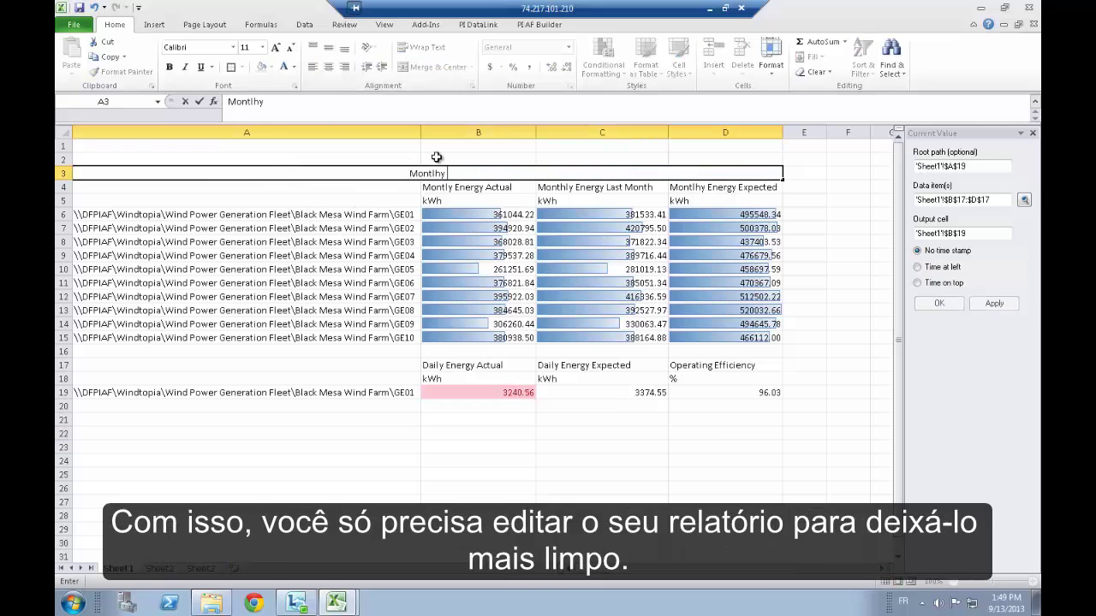
{"action": "type", "text": " Farm"}
{"action": "key", "text": "Return"}
Insert a blank row above the daily energy headers and merge and center A17:D17 for the section title
{"action": "left_click", "coordinate": [343, 350]}
{"action": "key", "text": "shift+space"}
{"action": "key", "text": "ctrl+shift+plus"}
{"action": "left_click_drag", "start_coordinate": [341, 366], "coordinate": [725, 365]}
{"action": "left_click", "coordinate": [436, 67]}
{"action": "key", "text": "Return"}
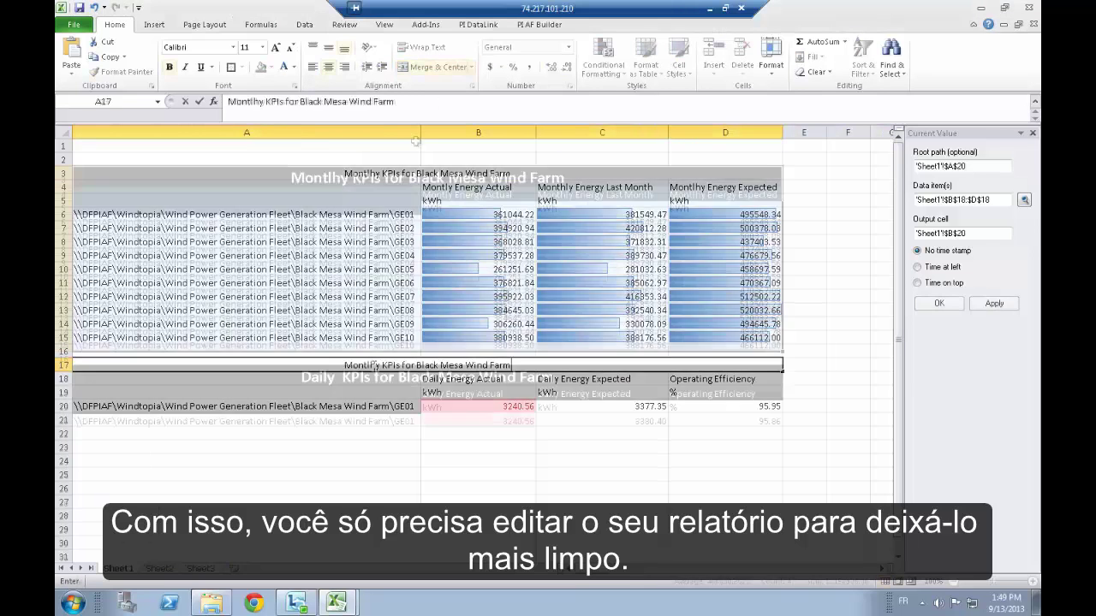